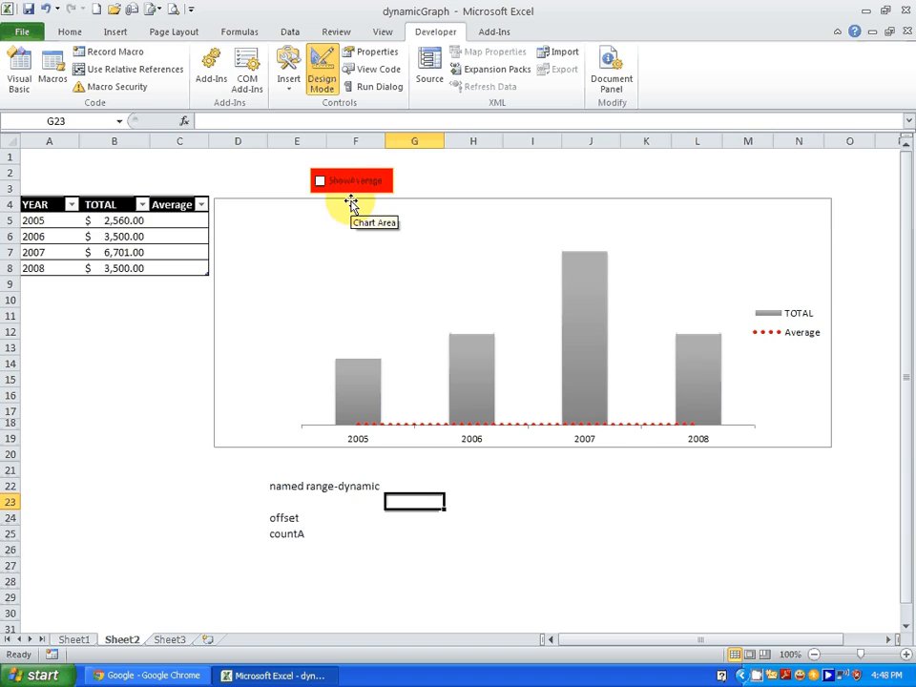
Insert a form-control check box about 1.25" wide and 0.31" high on Sheet3, around cells F3 to H3
{"action": "left_click", "coordinate": [170, 640]}
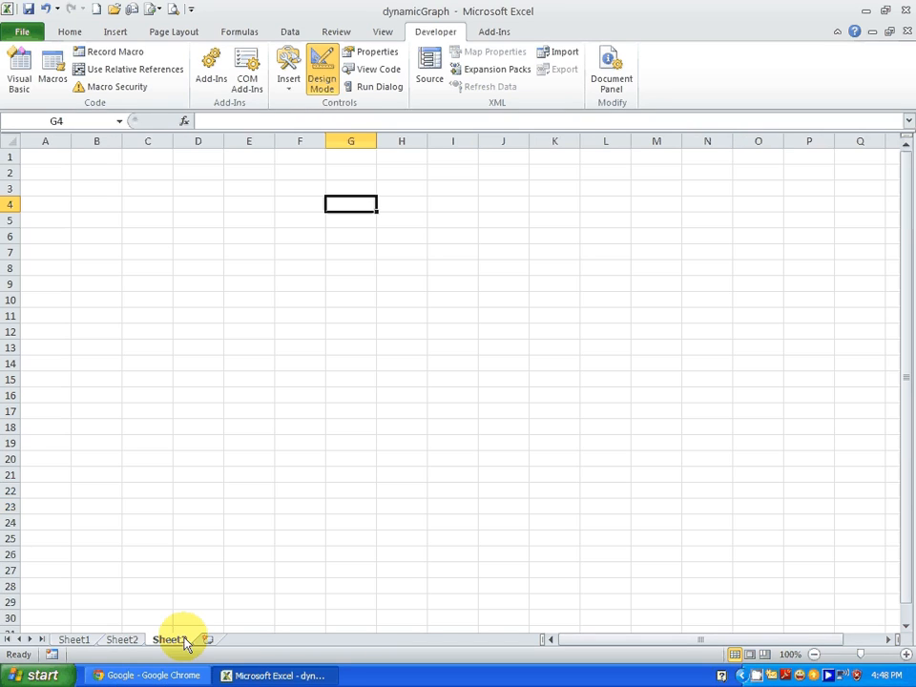
{"action": "left_click", "coordinate": [123, 646]}
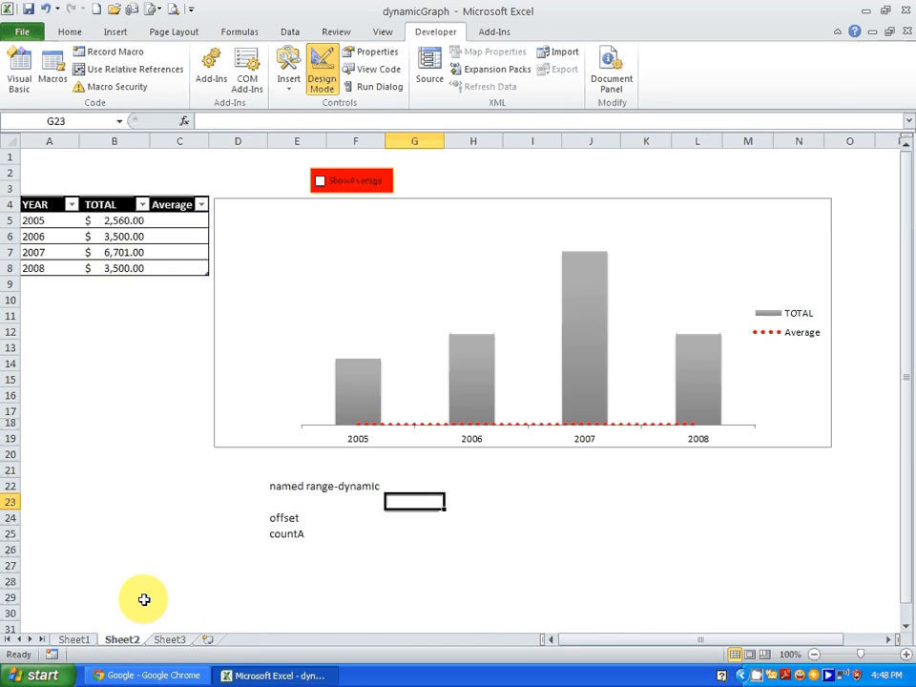
{"action": "left_click", "coordinate": [170, 641]}
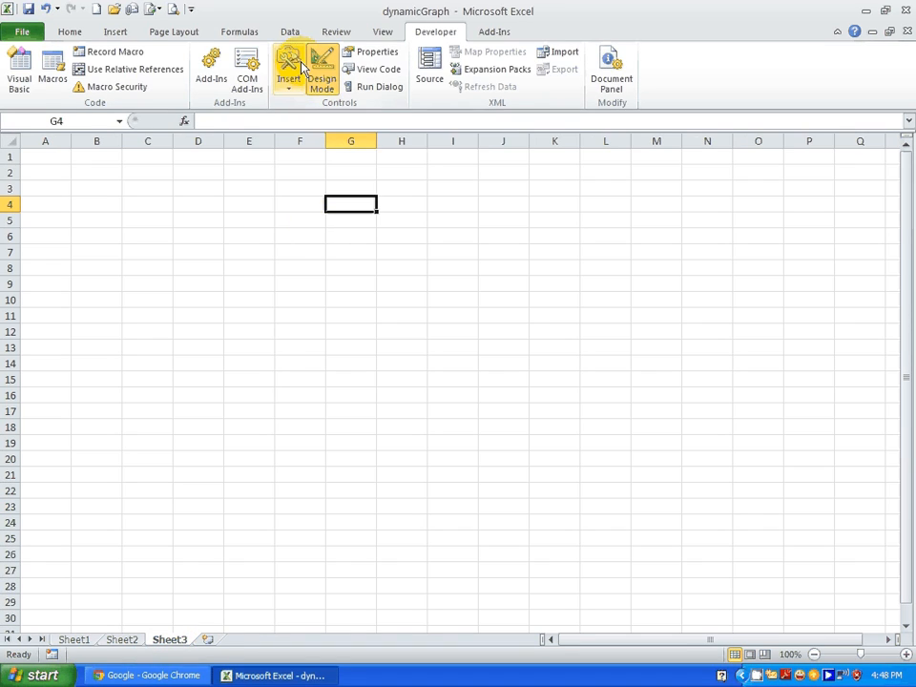
{"action": "left_click", "coordinate": [387, 32]}
{"action": "left_click", "coordinate": [425, 31]}
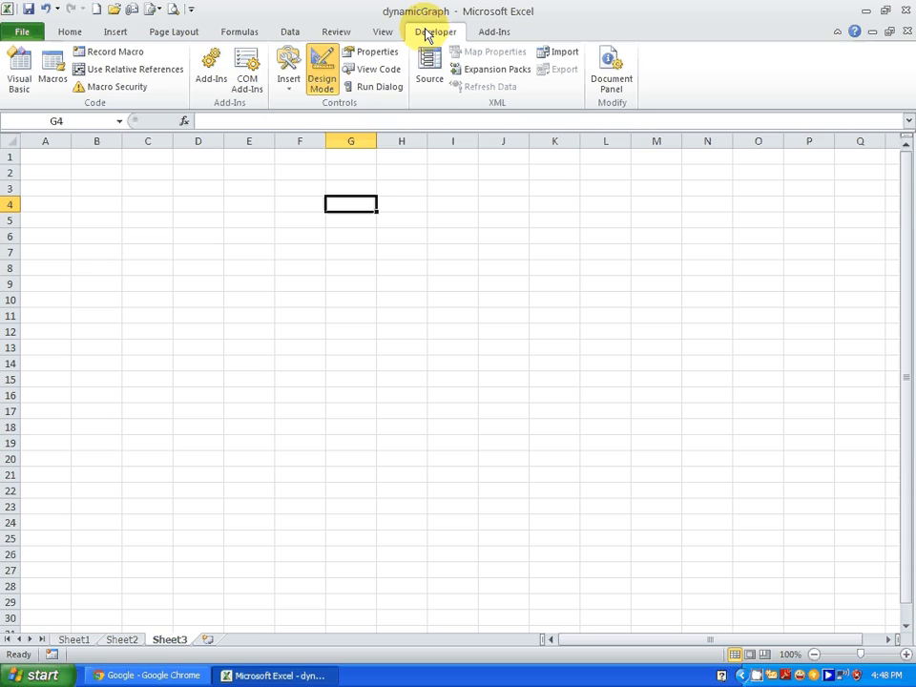
{"action": "left_click", "coordinate": [288, 93]}
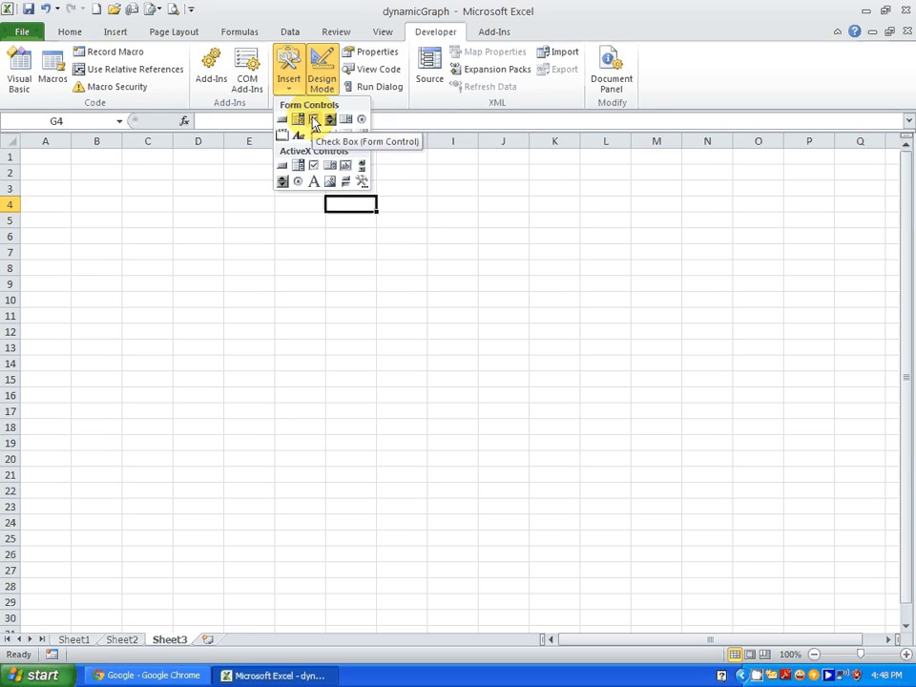
{"action": "left_click", "coordinate": [314, 123]}
{"action": "left_click_drag", "start_coordinate": [299, 176], "coordinate": [395, 200]}
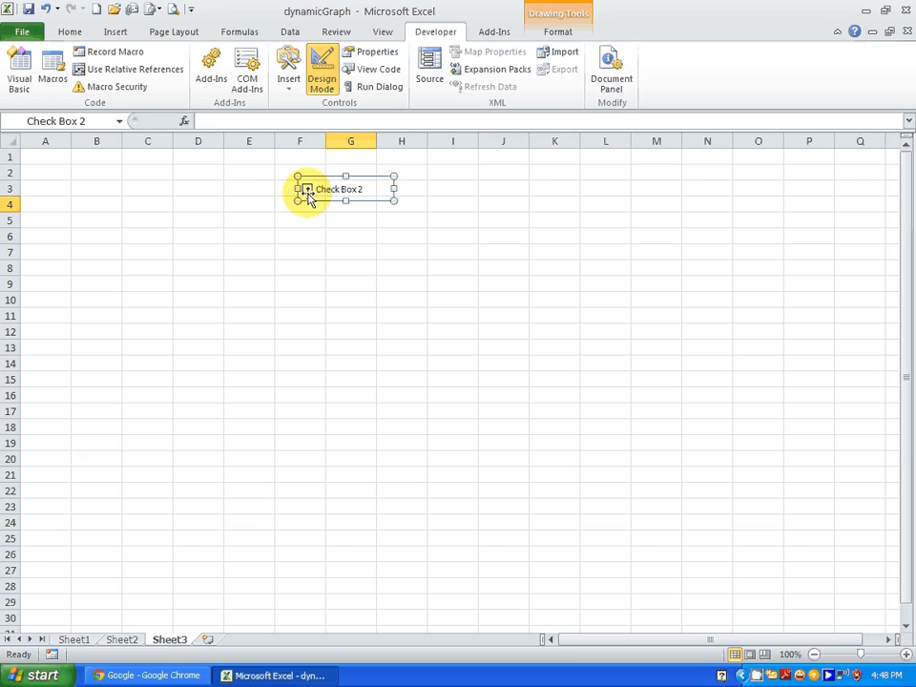
{"action": "left_click", "coordinate": [335, 250]}
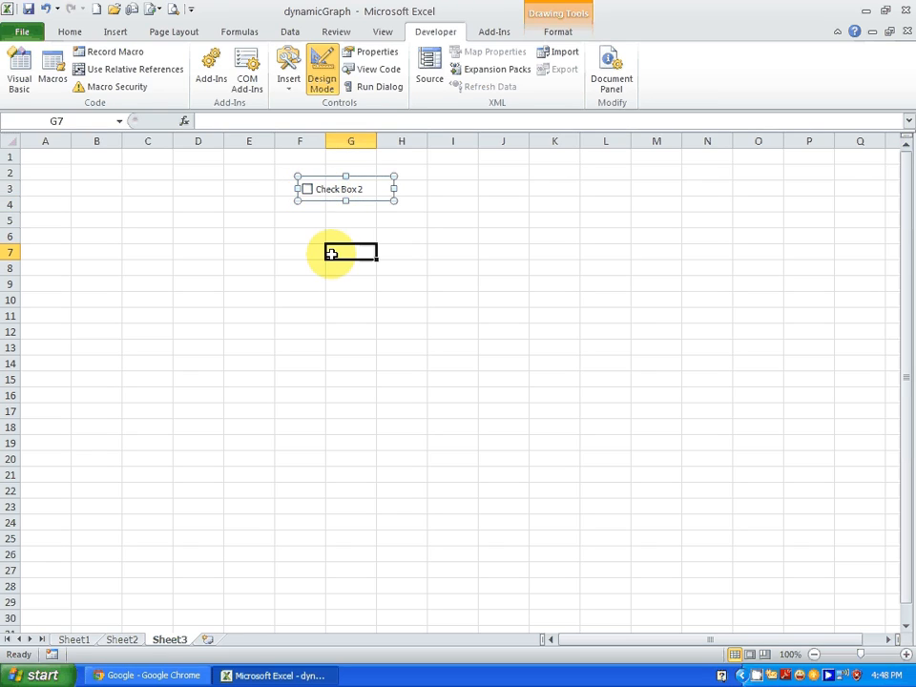
Open the check box's Format Control settings and review its colour, size, protection, properties and alt text options
{"action": "right_click", "coordinate": [354, 192]}
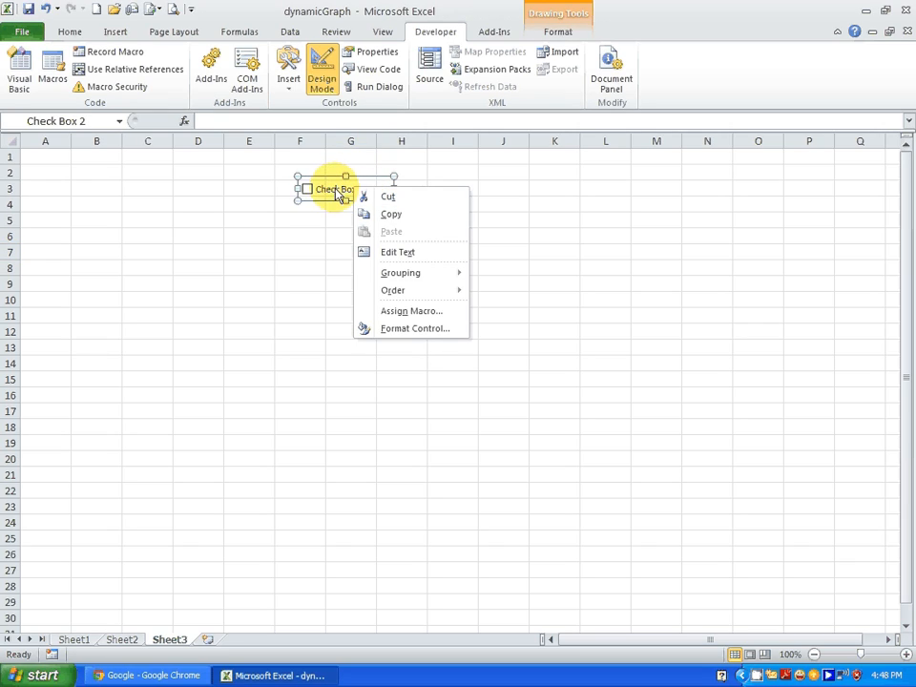
{"action": "left_click", "coordinate": [431, 329]}
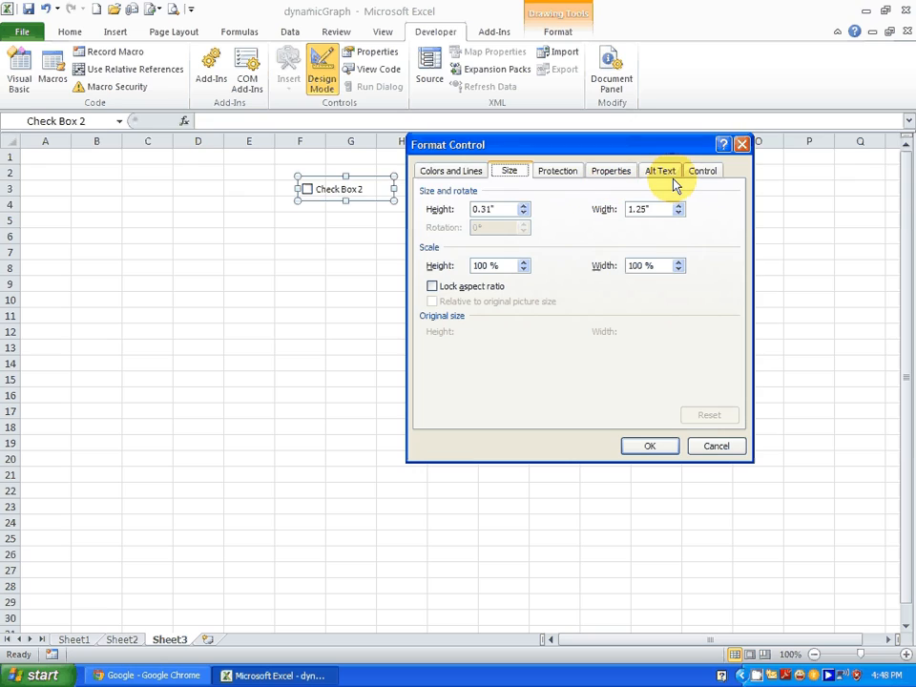
{"action": "left_click", "coordinate": [478, 172]}
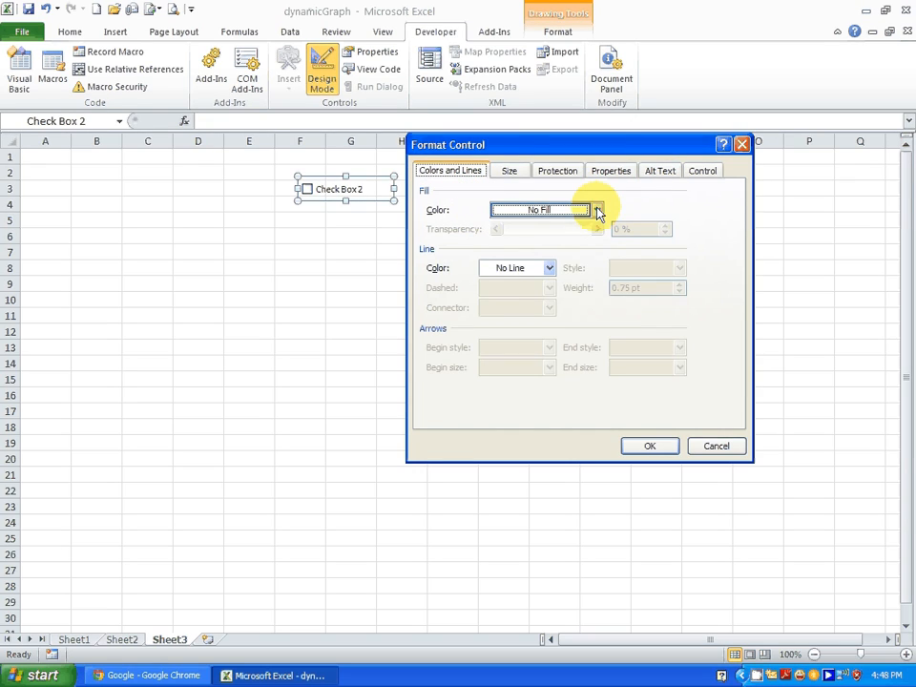
{"action": "left_click", "coordinate": [598, 210]}
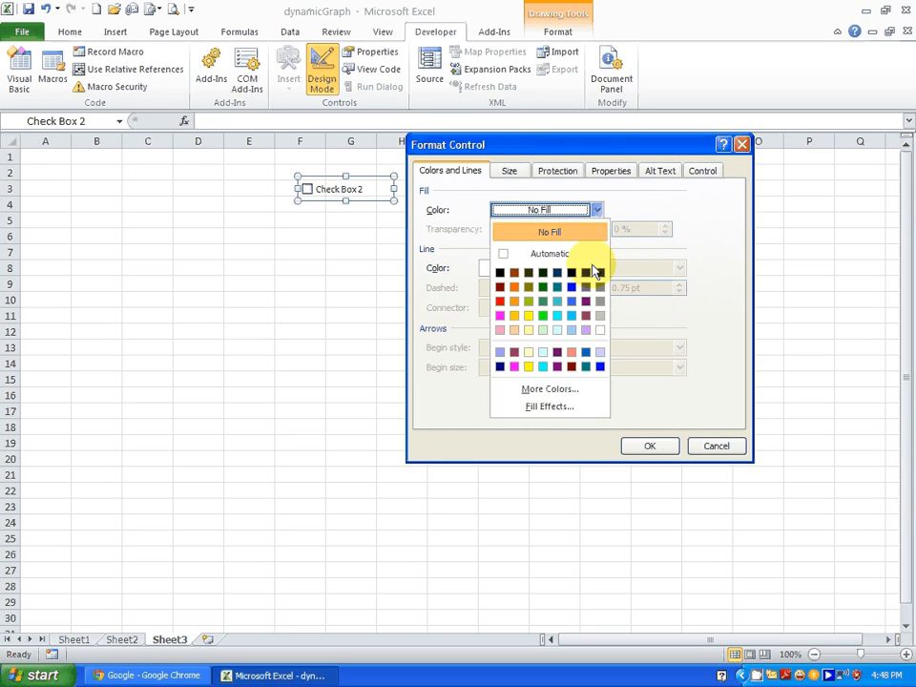
{"action": "left_click", "coordinate": [640, 204]}
{"action": "left_click", "coordinate": [520, 174]}
{"action": "left_click", "coordinate": [560, 178]}
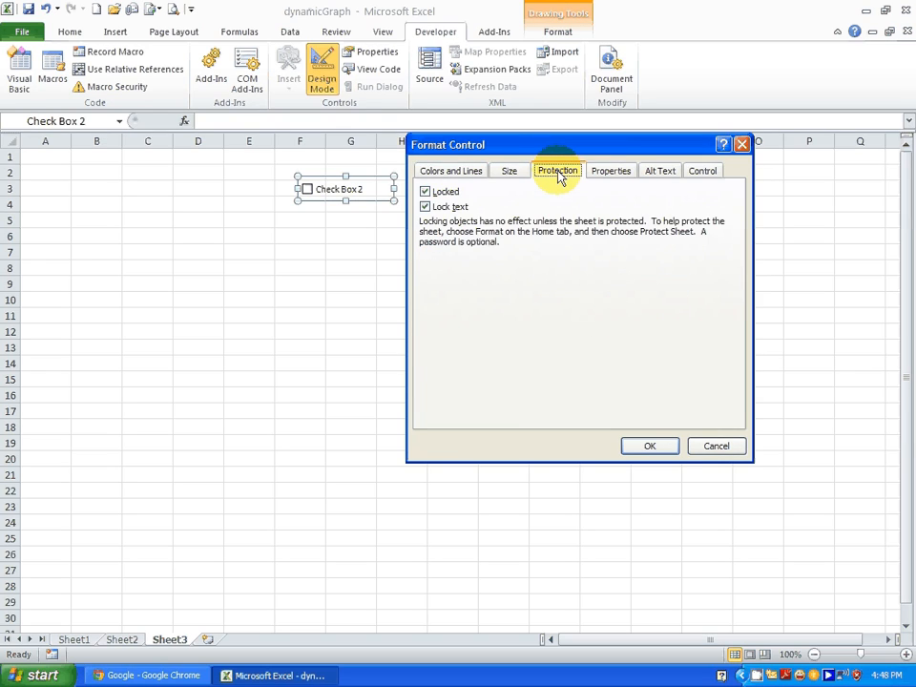
{"action": "left_click", "coordinate": [611, 176]}
{"action": "left_click", "coordinate": [668, 175]}
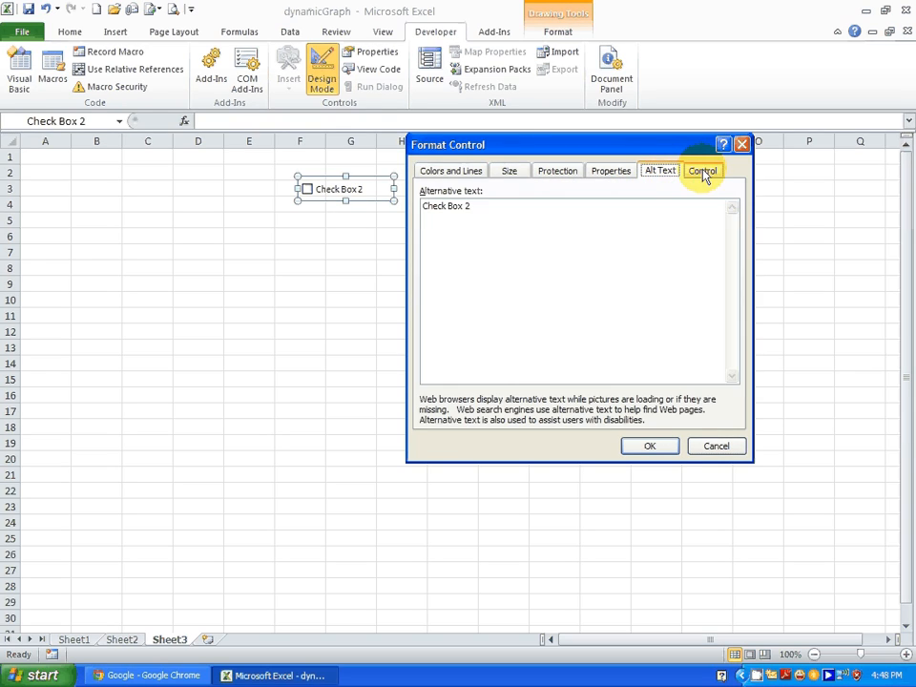
Link the check box to cell $F$6 in its control settings and apply the change
{"action": "left_click", "coordinate": [705, 176]}
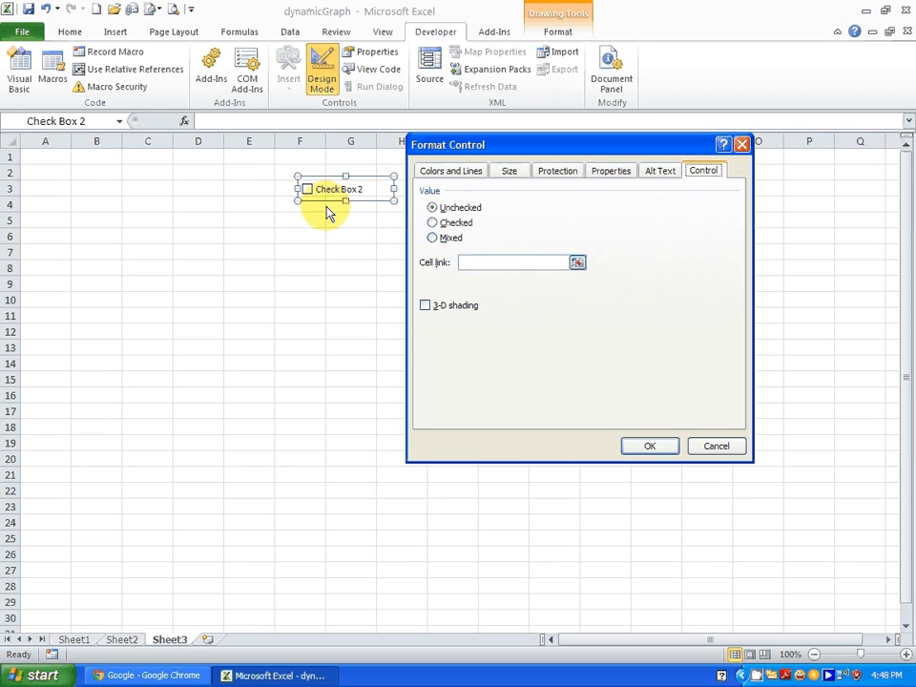
{"action": "left_click", "coordinate": [474, 261]}
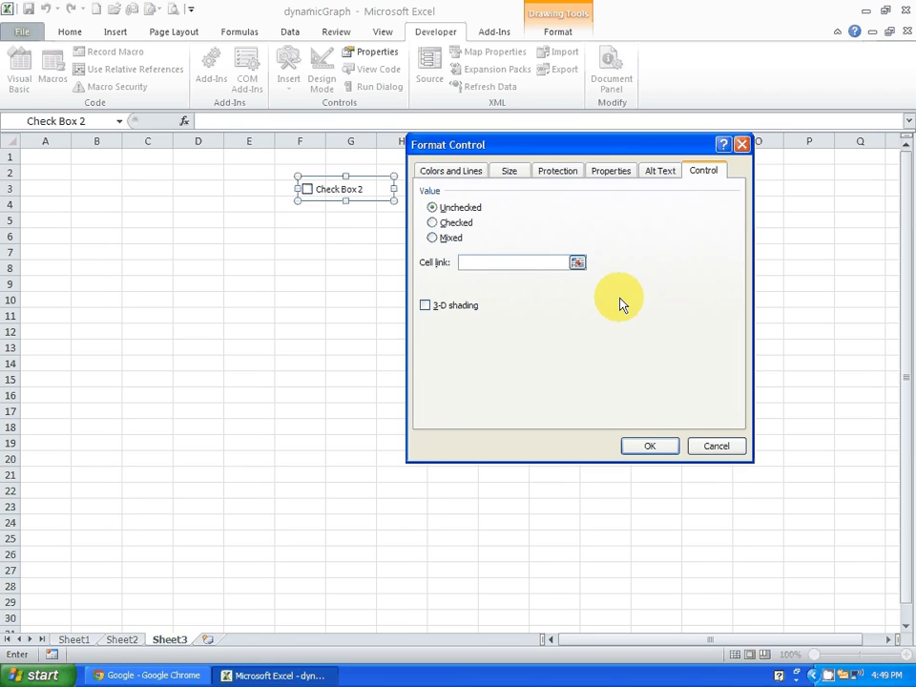
{"action": "left_click", "coordinate": [306, 241]}
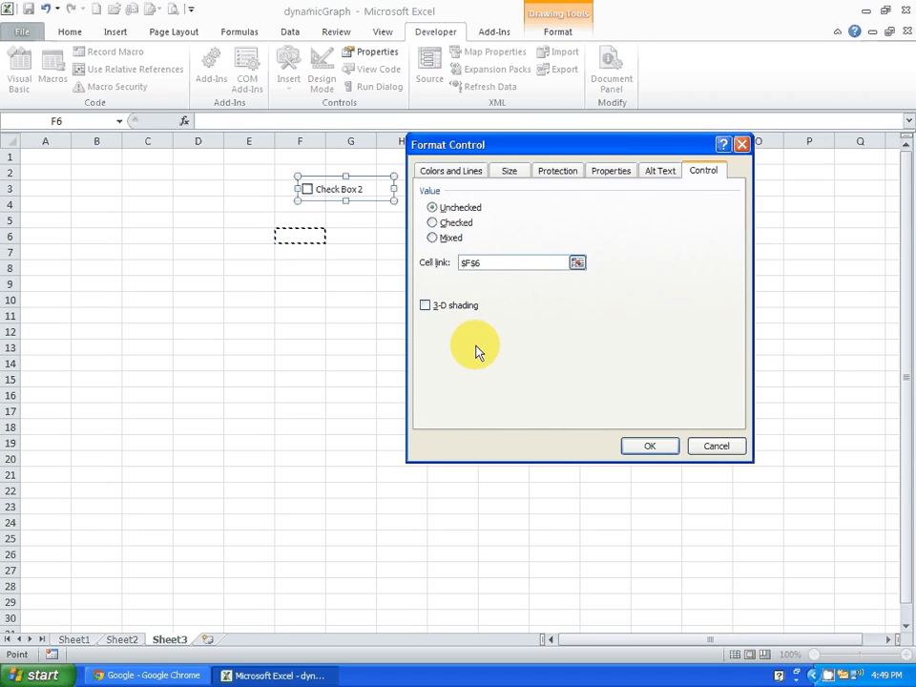
{"action": "left_click", "coordinate": [646, 447]}
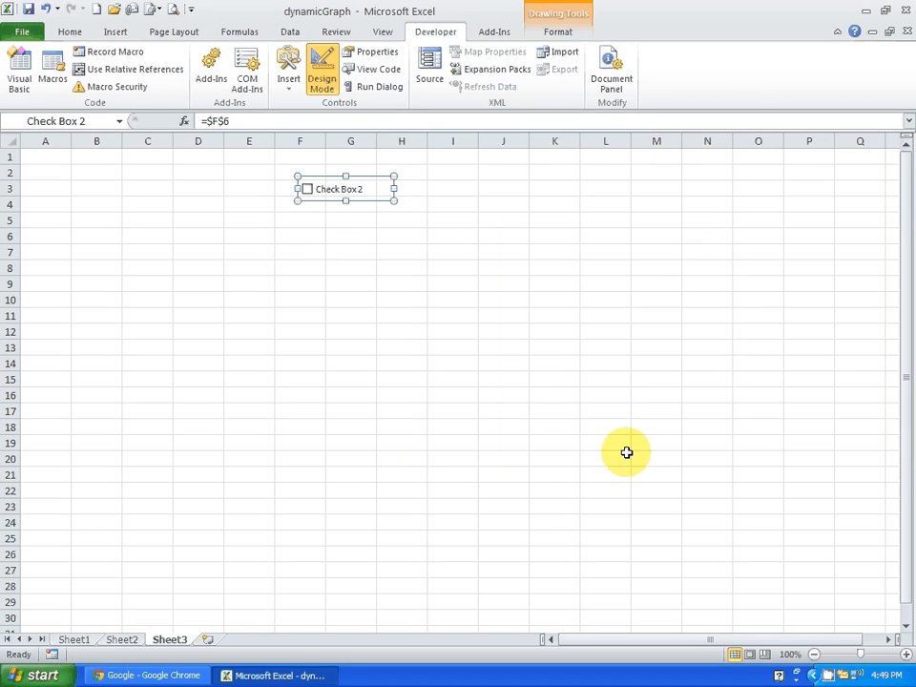
Test the check box by ticking, unticking and ticking it again while checking linked cell F6
{"action": "left_click", "coordinate": [312, 248]}
{"action": "left_click", "coordinate": [307, 191]}
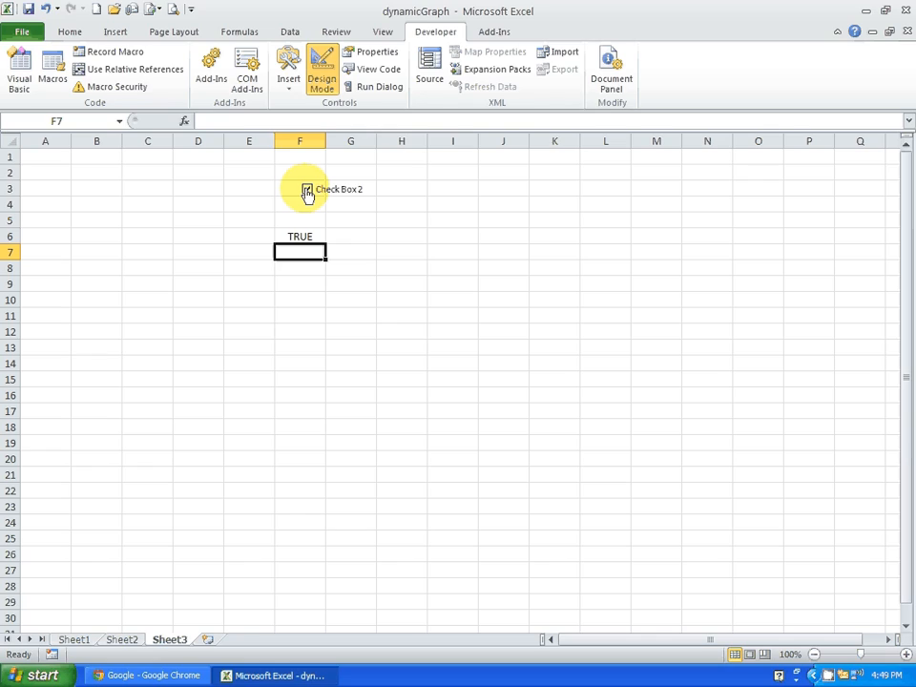
{"action": "left_click", "coordinate": [301, 237]}
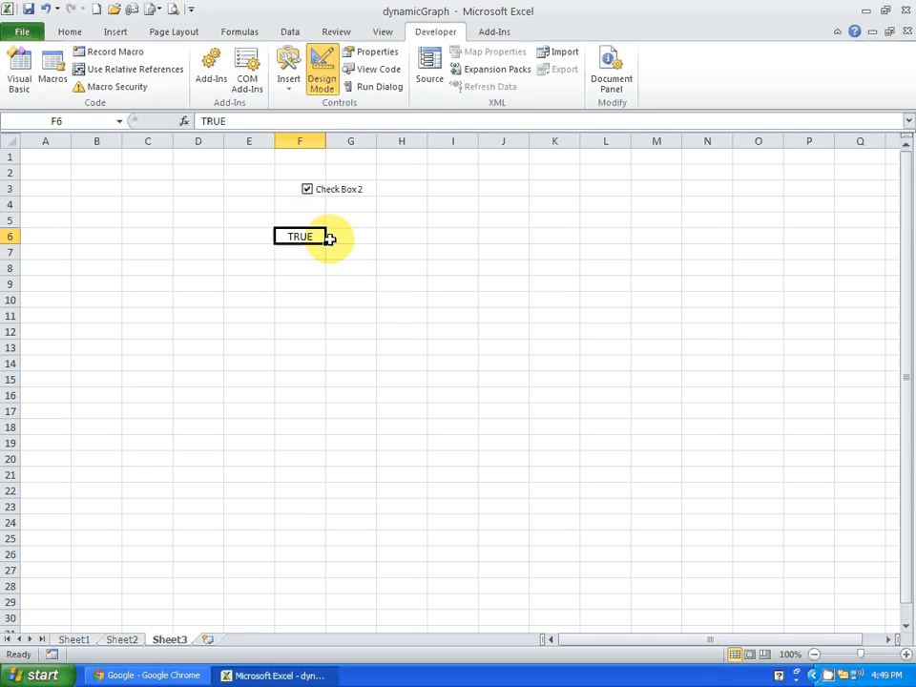
{"action": "left_click", "coordinate": [307, 194]}
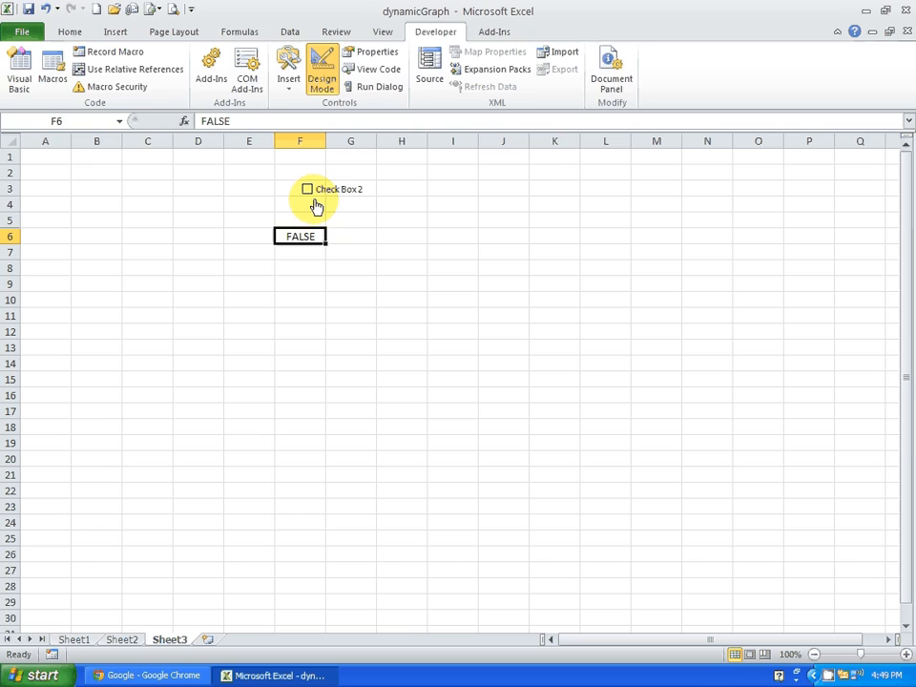
{"action": "left_click", "coordinate": [308, 198]}
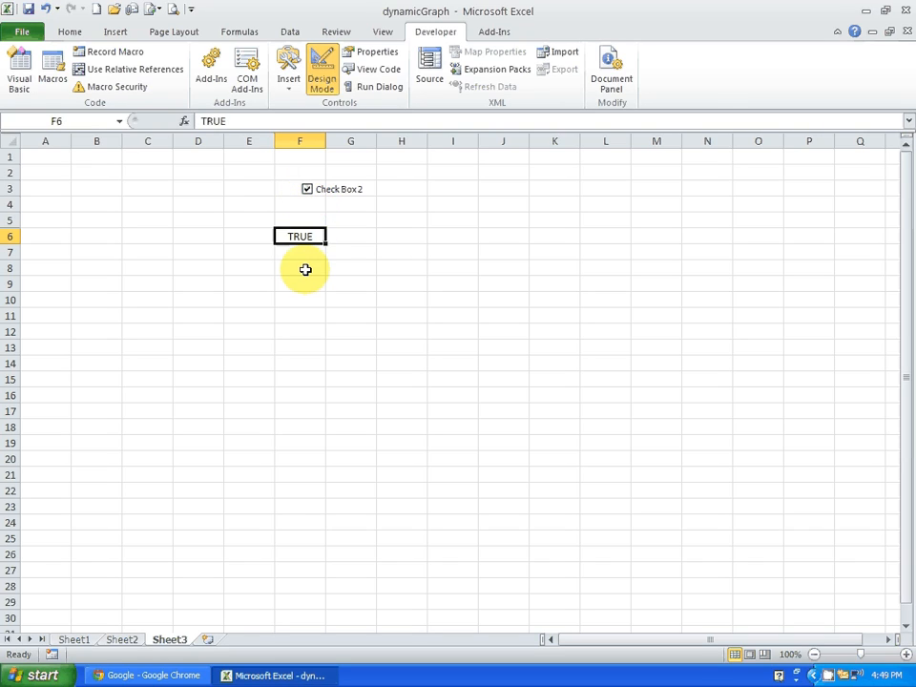
{"action": "left_click", "coordinate": [327, 335]}
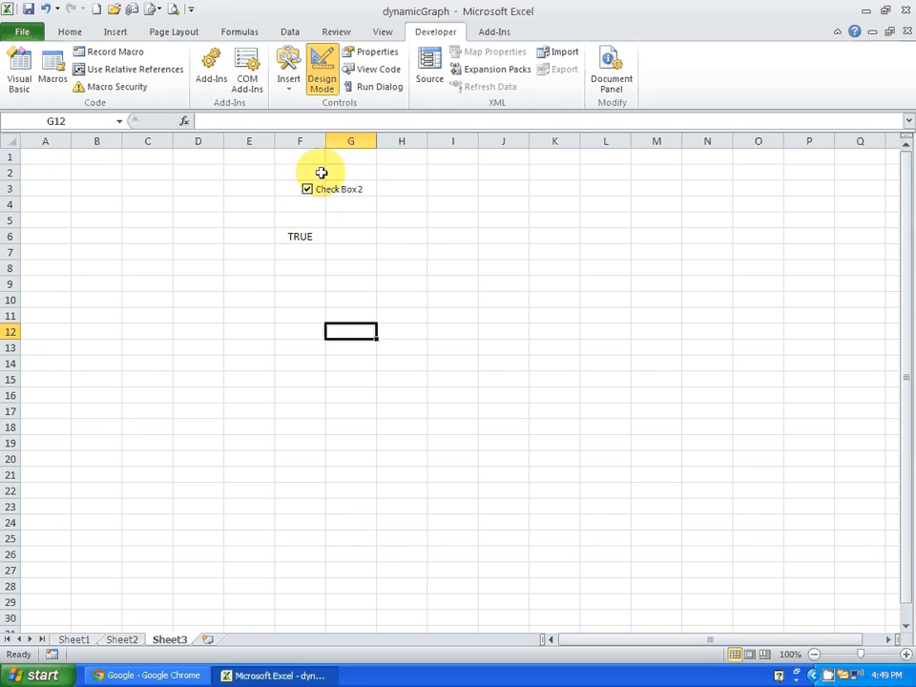
{"action": "left_click", "coordinate": [283, 236]}
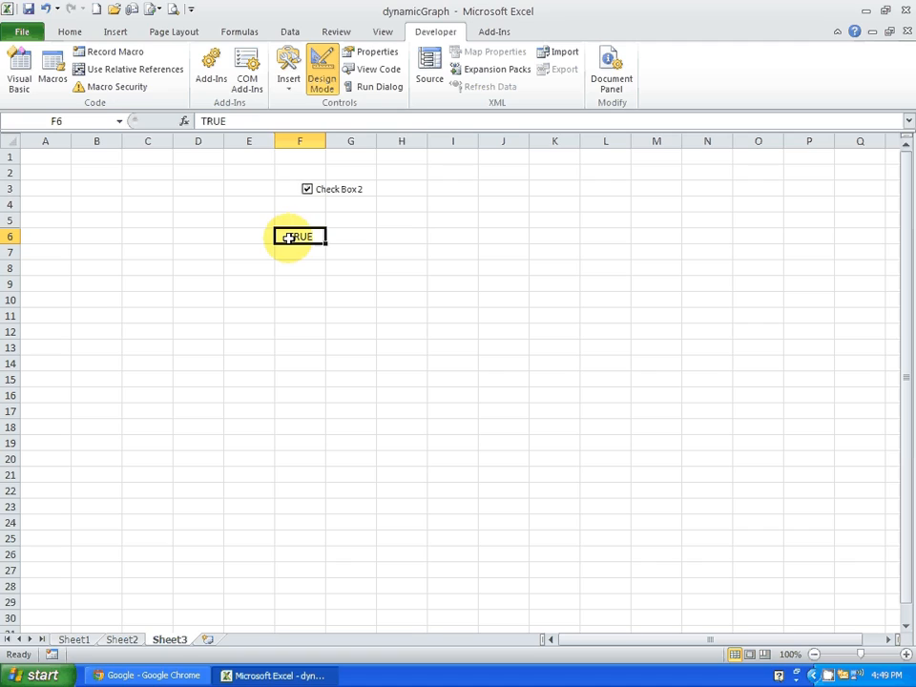
Review the check box's value and cell link in its Format Control settings, leaving them as they are
{"action": "right_click", "coordinate": [318, 196]}
{"action": "left_click", "coordinate": [359, 316]}
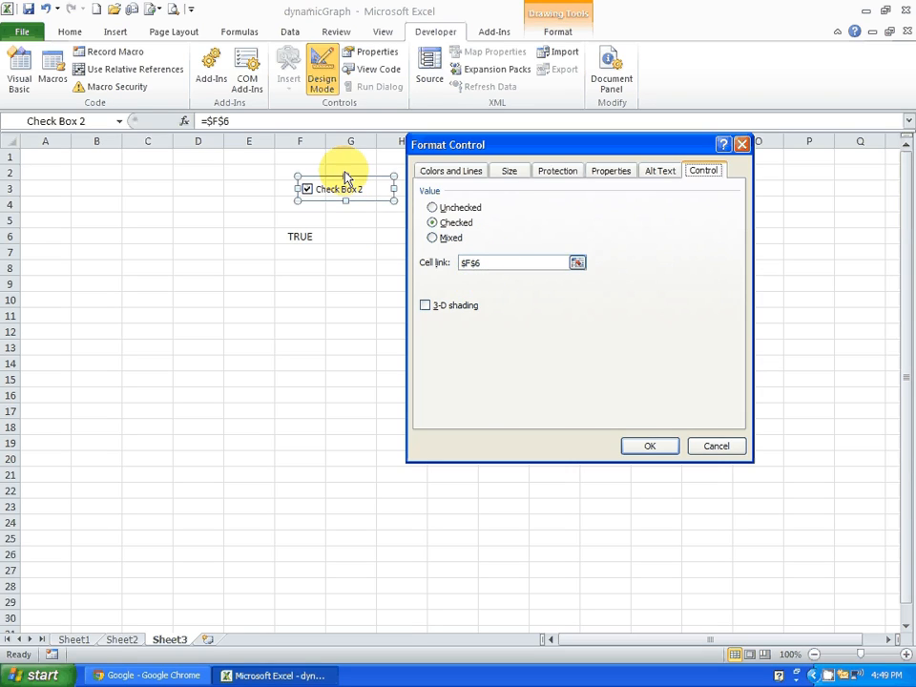
{"action": "left_click", "coordinate": [649, 445]}
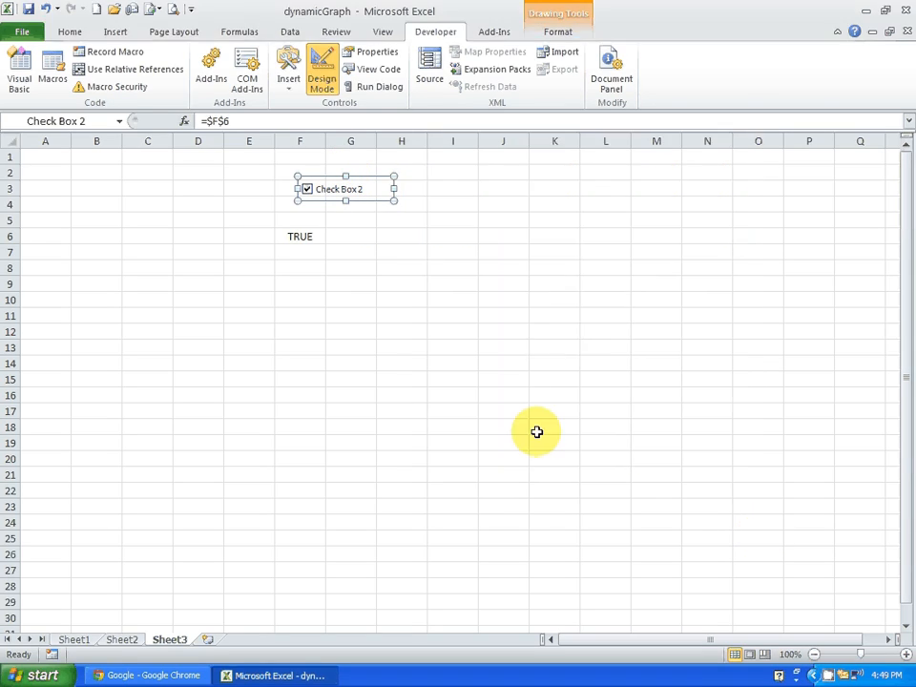
{"action": "left_click", "coordinate": [525, 430]}
Apply the light table style with a solid blue header to the YEAR, TOTAL and Average table in A4:C8 on Sheet2
{"action": "left_click", "coordinate": [119, 641]}
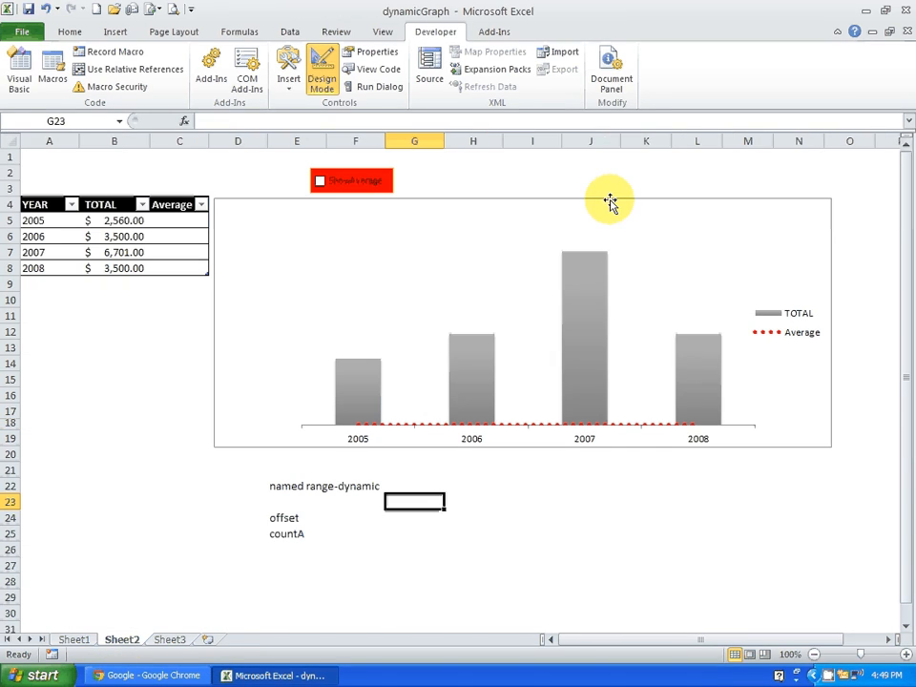
{"action": "left_click", "coordinate": [172, 206]}
{"action": "key", "text": "Return"}
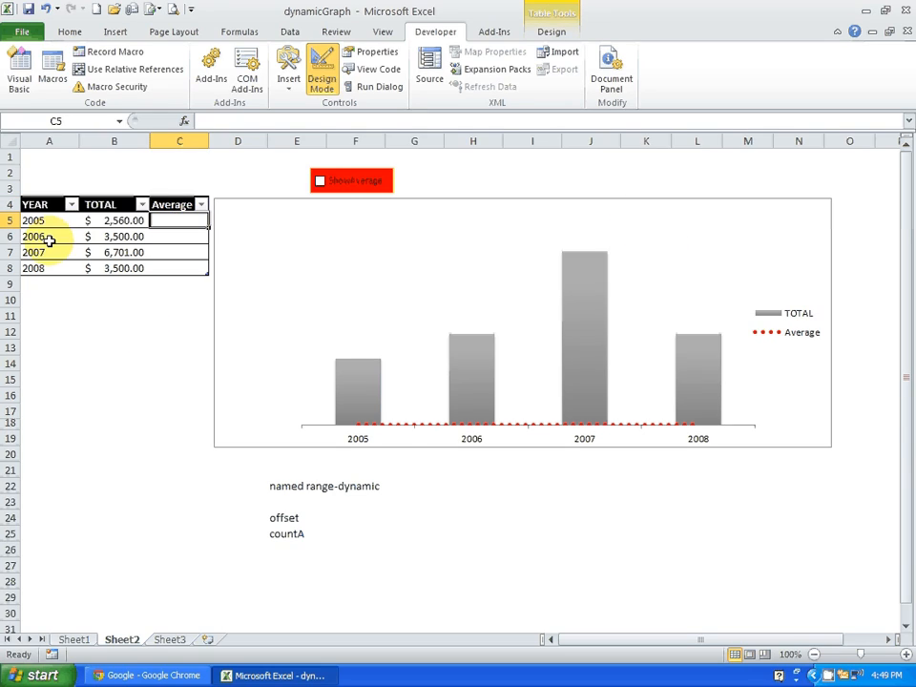
{"action": "left_click", "coordinate": [35, 206]}
{"action": "left_click_drag", "start_coordinate": [36, 206], "coordinate": [182, 266]}
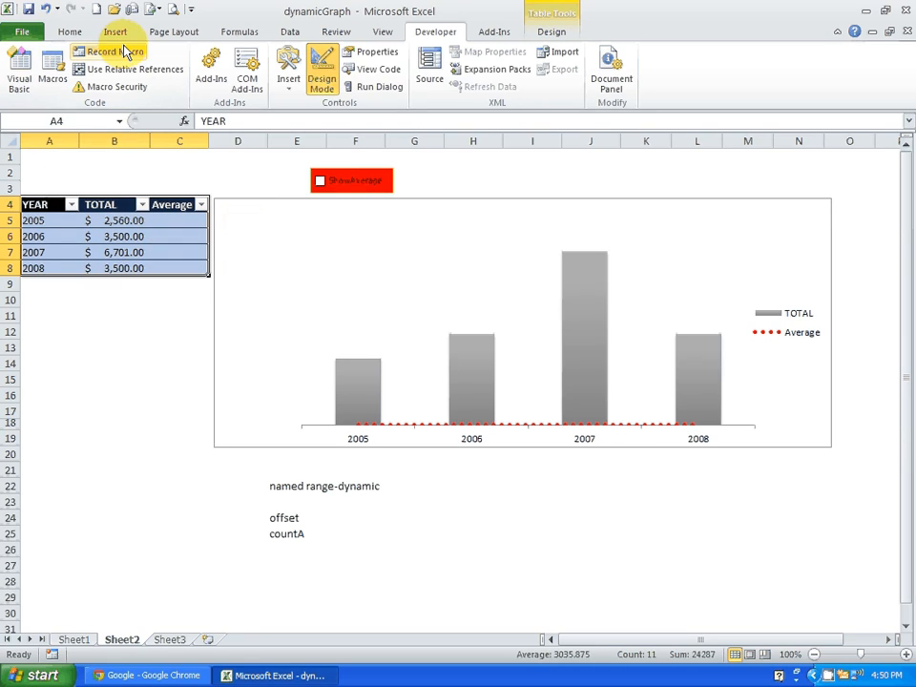
{"action": "left_click", "coordinate": [59, 34]}
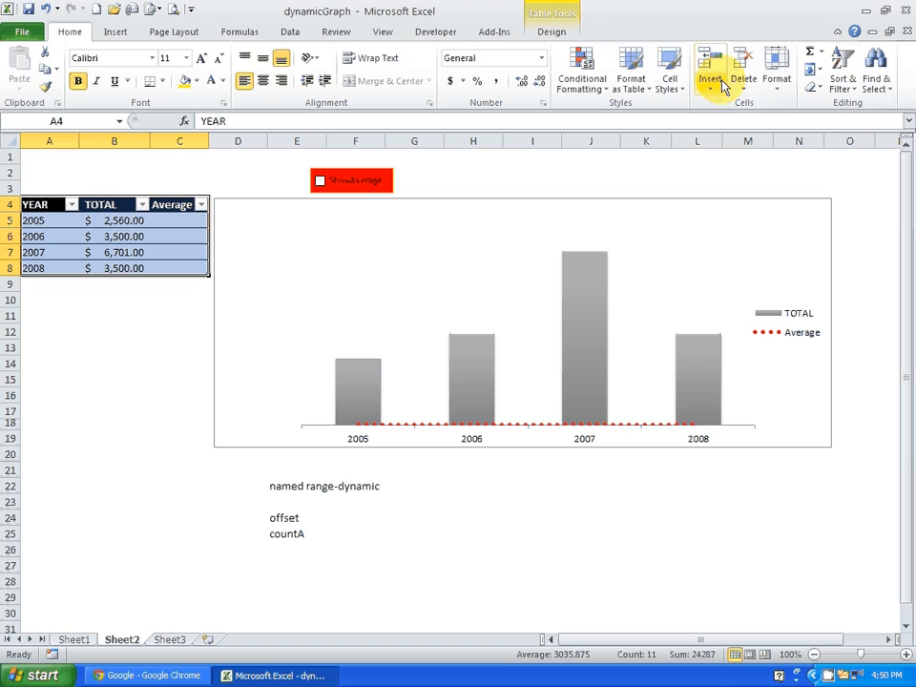
{"action": "left_click", "coordinate": [638, 92]}
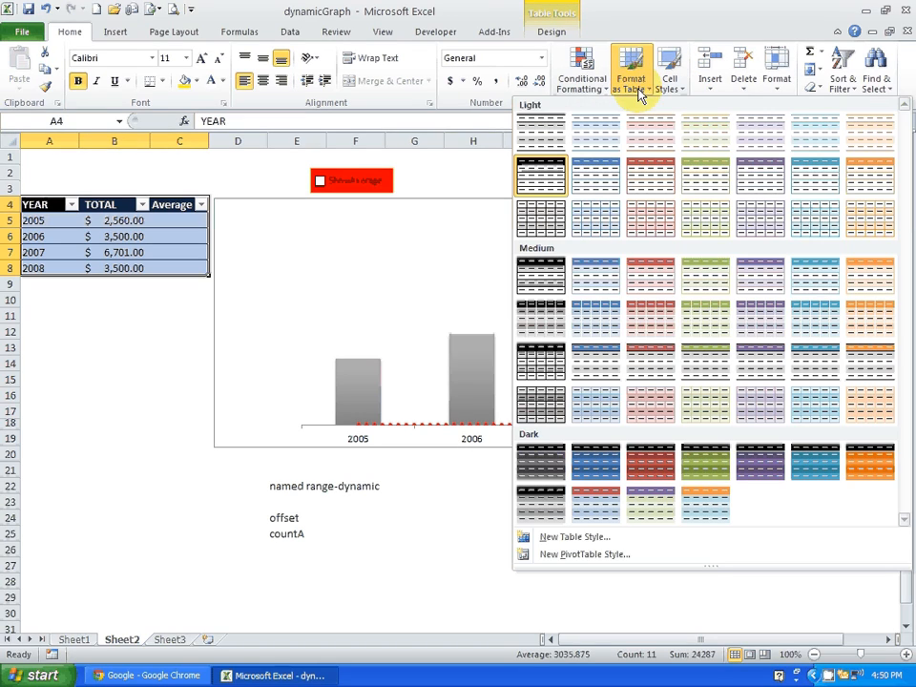
{"action": "left_click", "coordinate": [567, 188]}
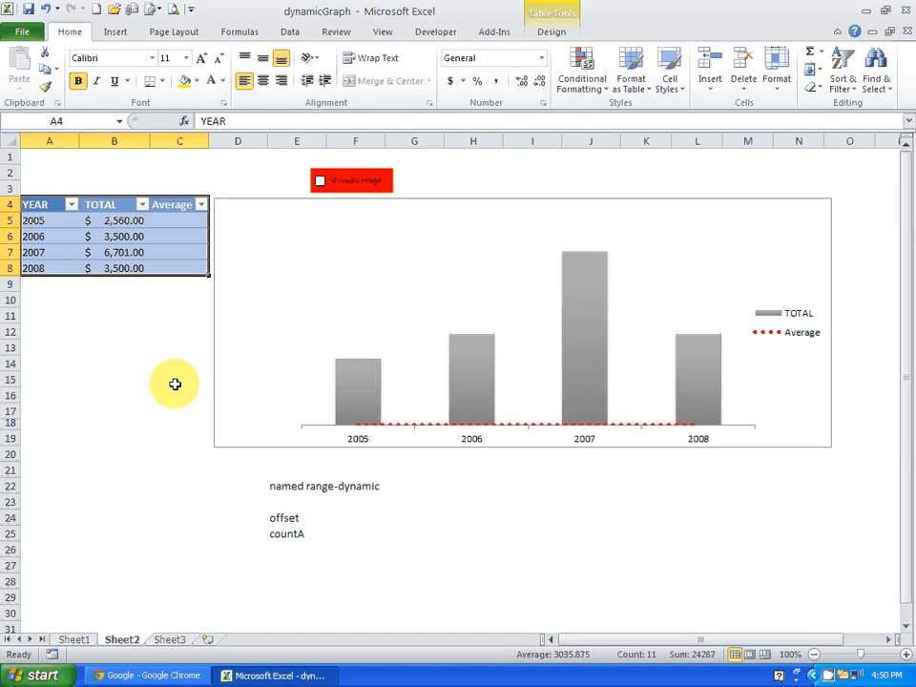
{"action": "left_click", "coordinate": [161, 314]}
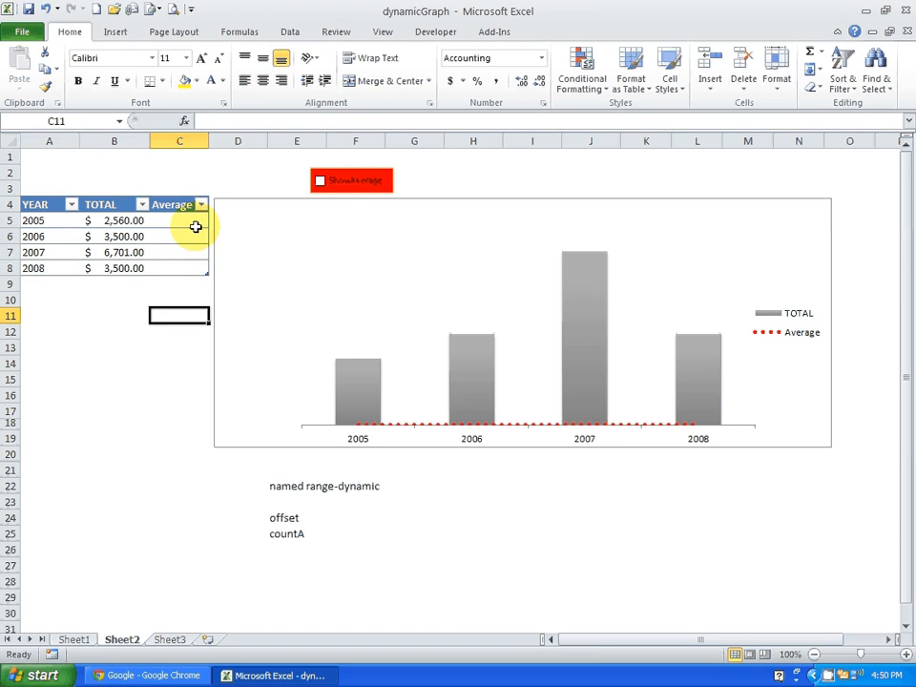
Enter the formula =-2+2 in cell C5, the first data cell of the table's Average column
{"action": "left_click", "coordinate": [154, 220]}
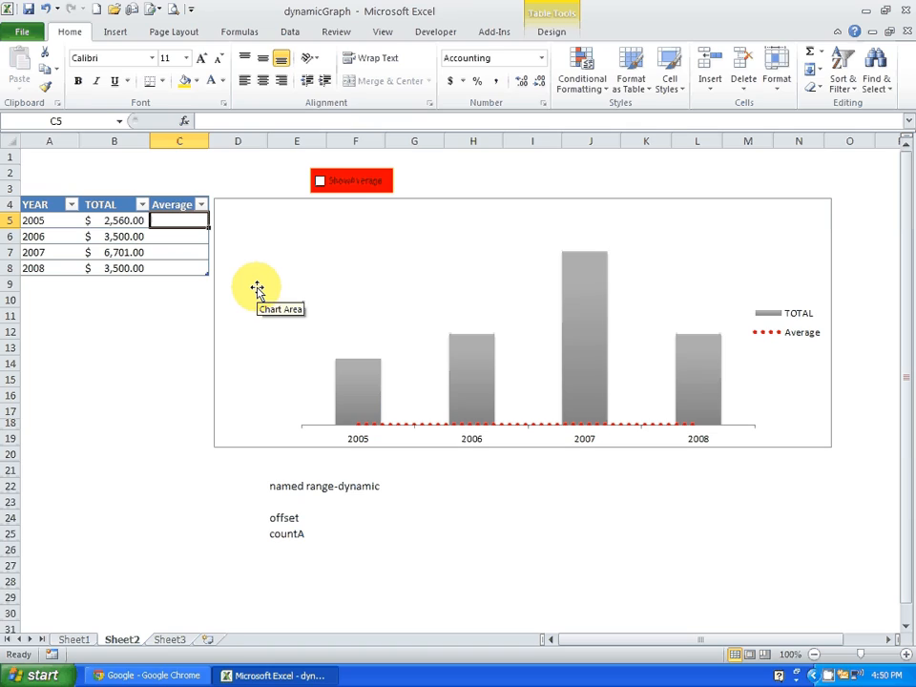
{"action": "type", "text": "=-2+2"}
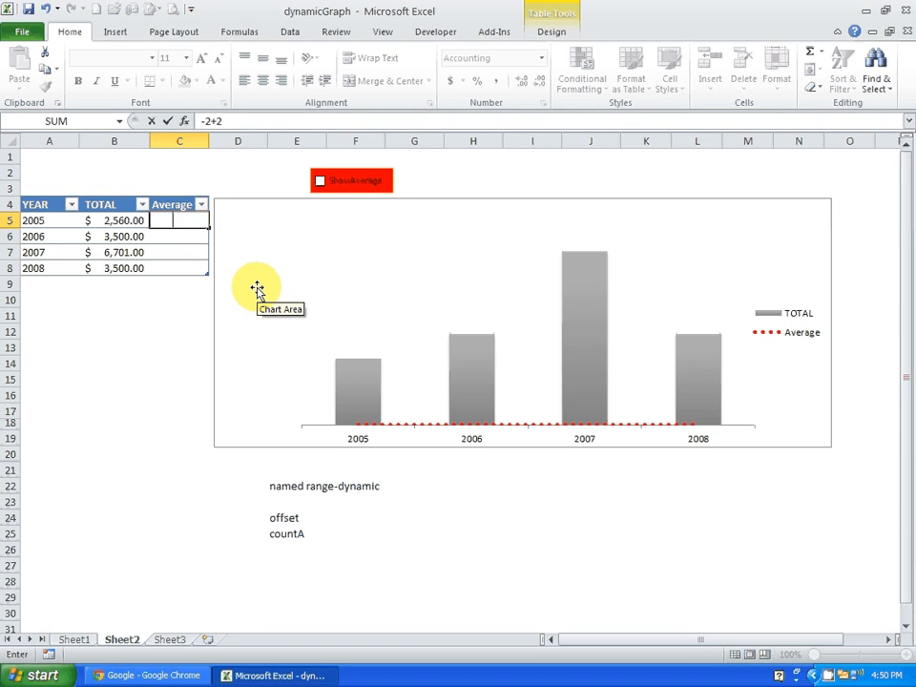
{"action": "key", "text": "Return"}
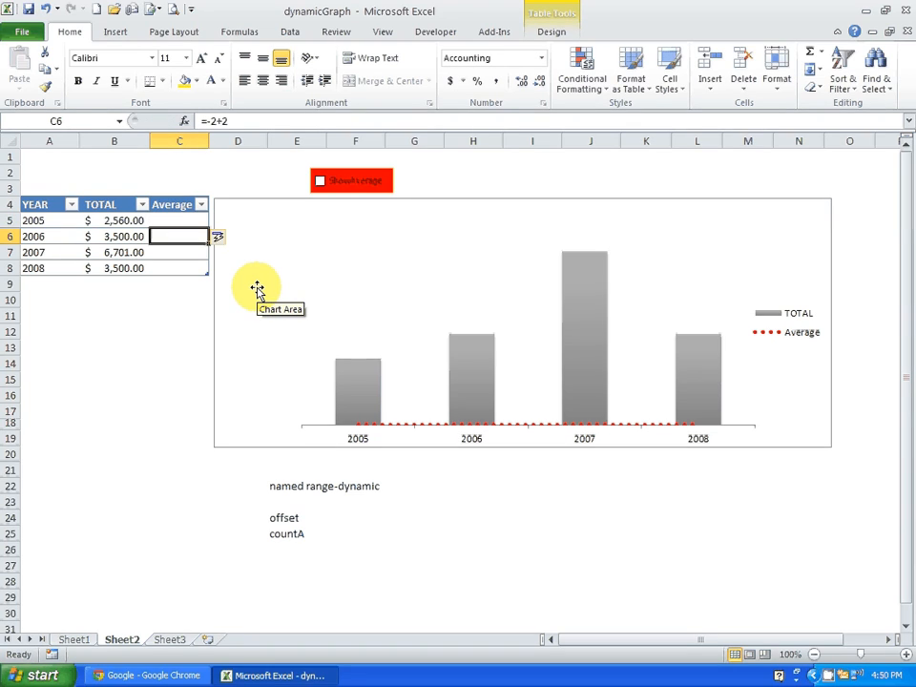
Set the font color of column C on Sheet2 to black
{"action": "left_click", "coordinate": [179, 140]}
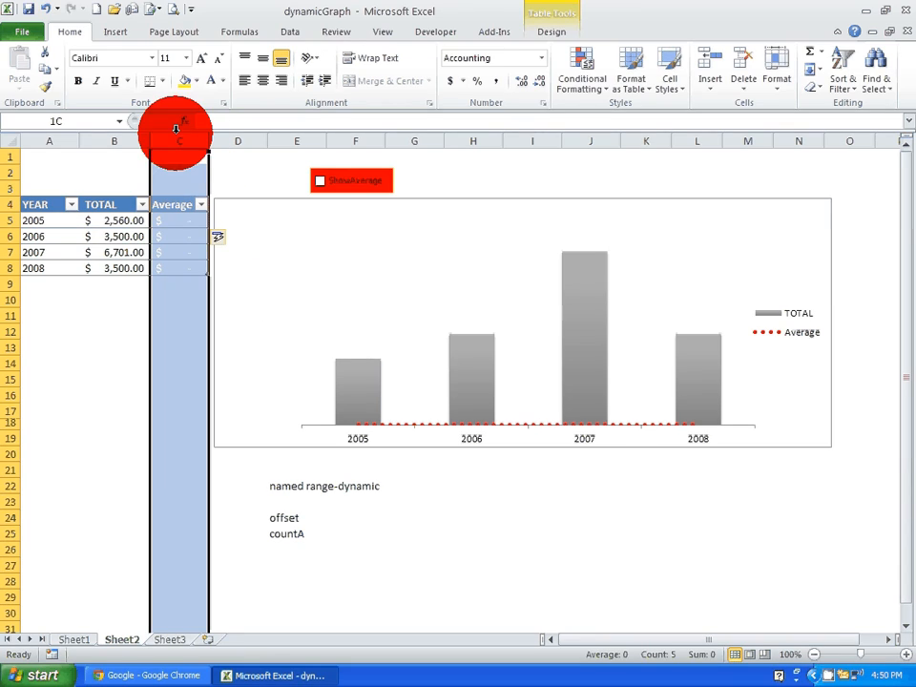
{"action": "left_click", "coordinate": [222, 80]}
{"action": "left_click", "coordinate": [222, 134]}
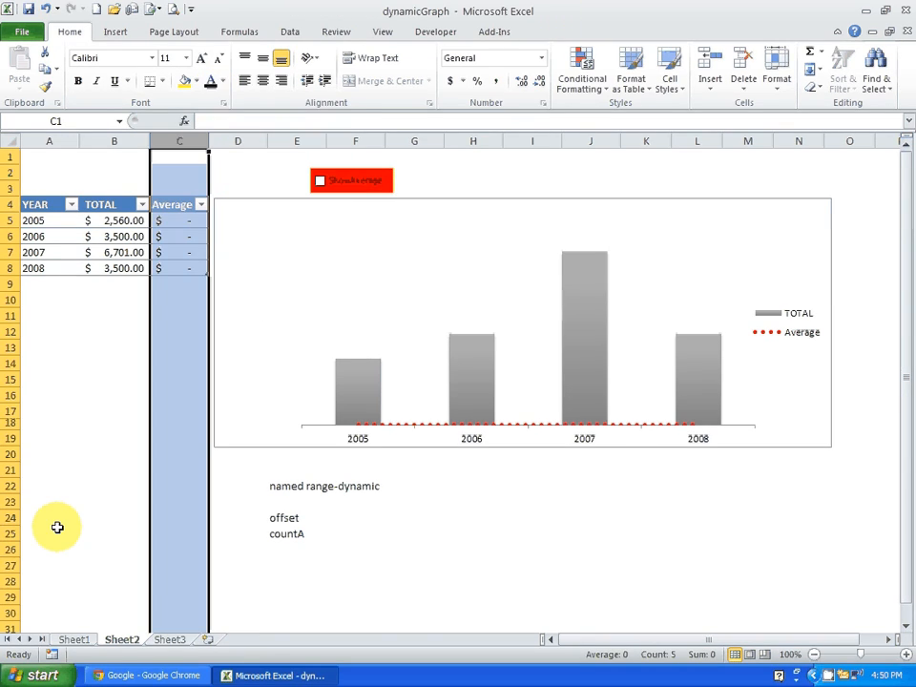
{"action": "left_click", "coordinate": [96, 471]}
Enter the formula =2+2 in cell C5 of the table's Average column
{"action": "left_click", "coordinate": [199, 225]}
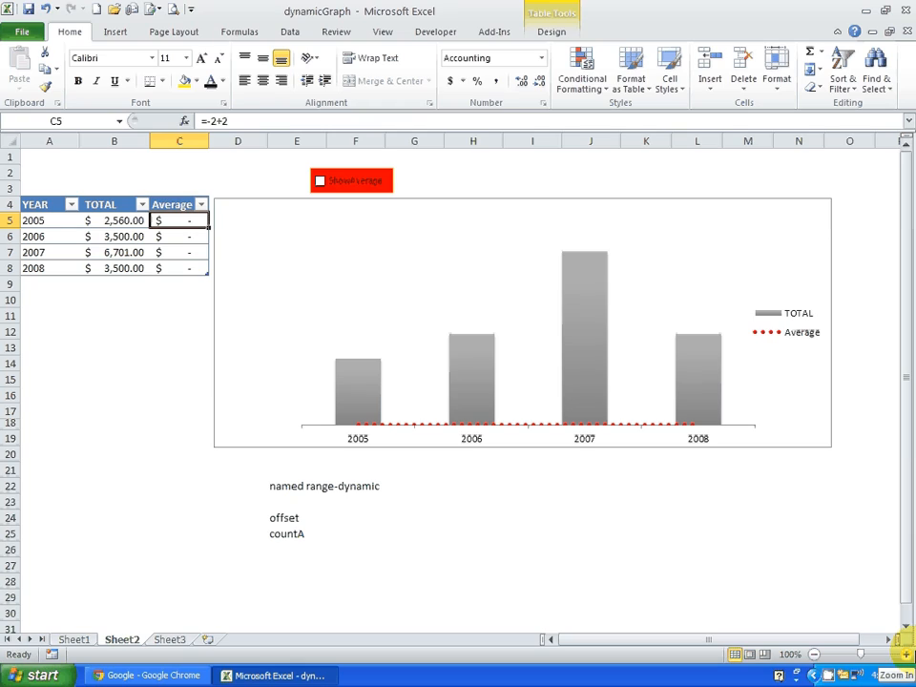
{"action": "type", "text": "=2+2"}
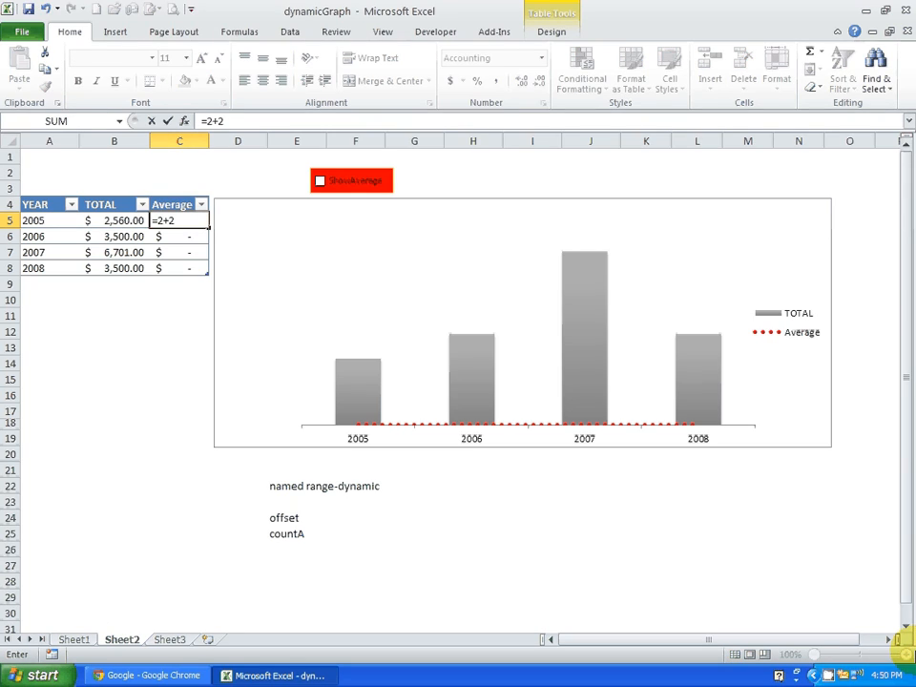
{"action": "key", "text": "Return"}
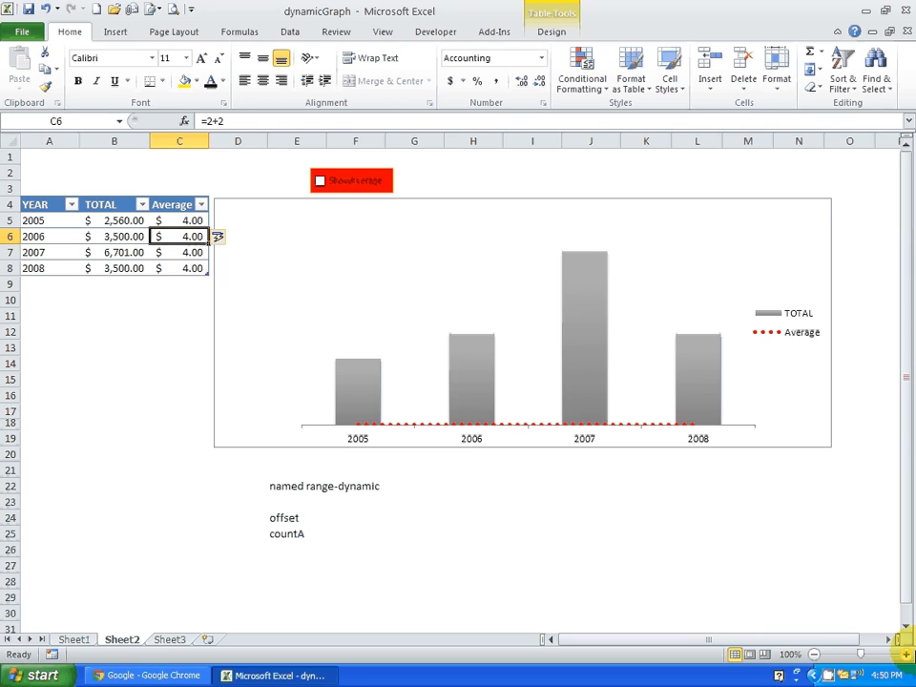
Add a row to the table beneath 2008 with the year 2009 and a TOTAL of 5000
{"action": "key", "text": "Down"}
{"action": "key", "text": "Down"}
{"action": "key", "text": "Left"}
{"action": "key", "text": "Down"}
{"action": "key", "text": "Left"}
{"action": "type", "text": "2009"}
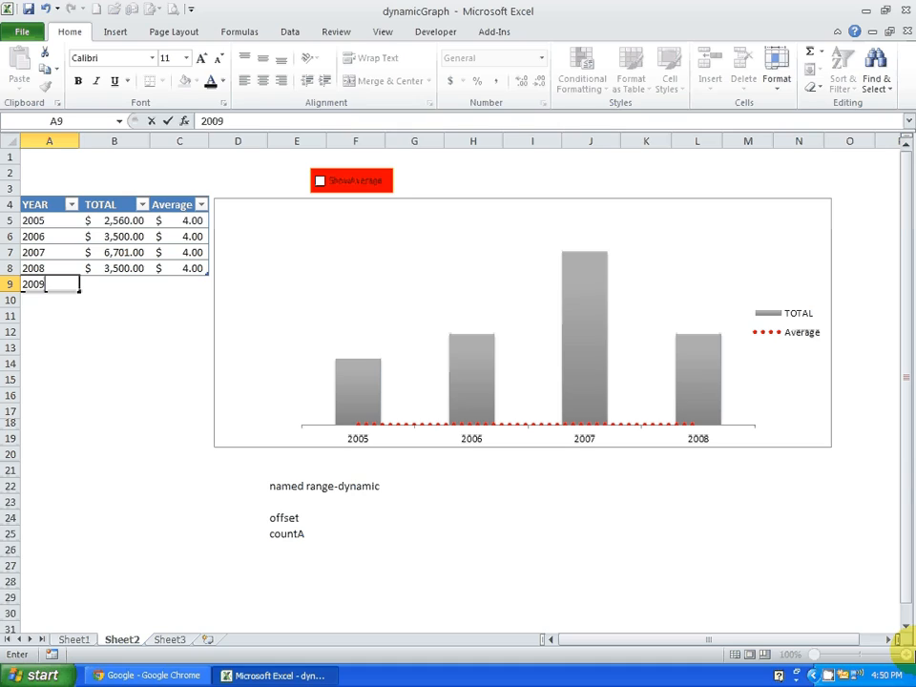
{"action": "key", "text": "Return"}
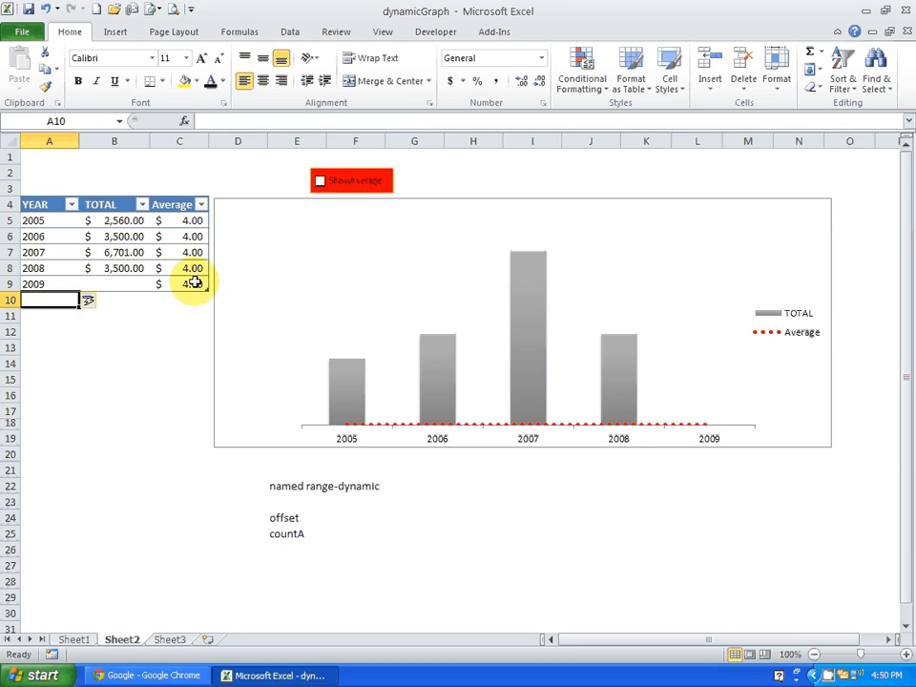
{"action": "left_click", "coordinate": [138, 284]}
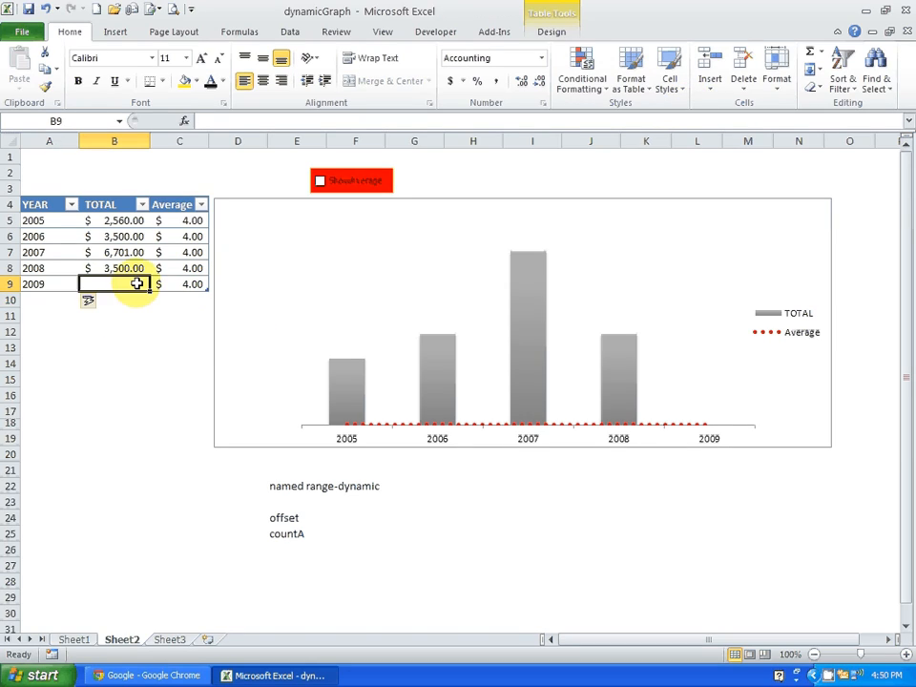
{"action": "type", "text": "5000"}
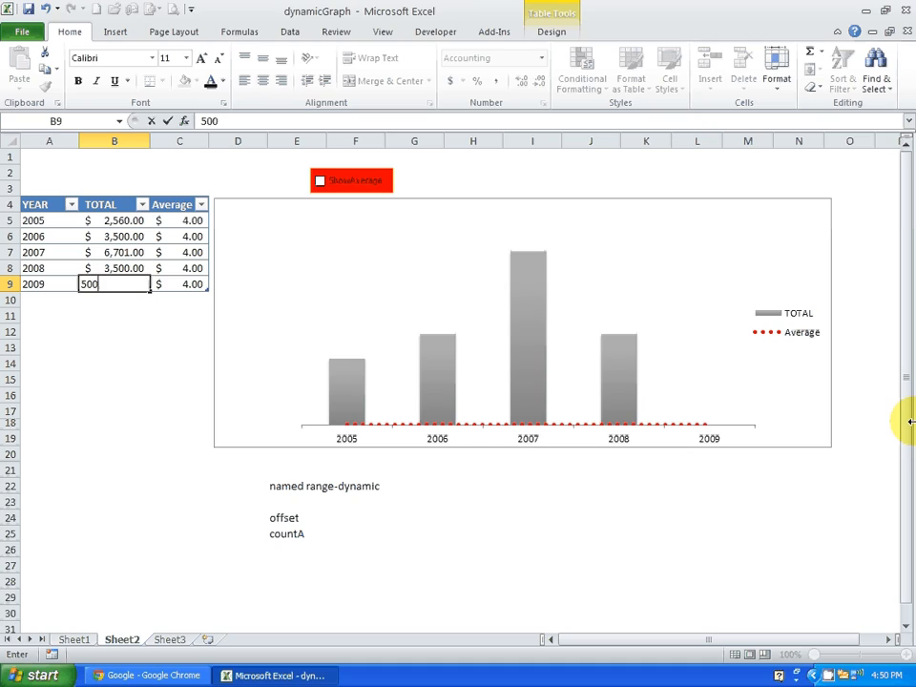
{"action": "key", "text": "Return"}
With cell C5 selected, look through the available table styles without applying one
{"action": "key", "text": "Up"}
{"action": "key", "text": "Up"}
{"action": "key", "text": "Up"}
{"action": "key", "text": "Up"}
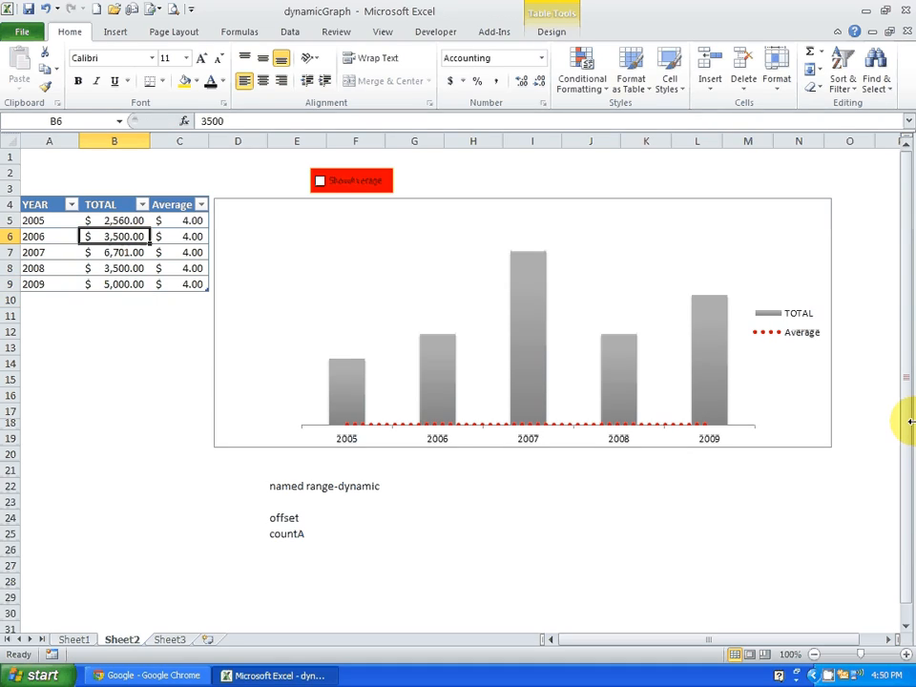
{"action": "key", "text": "Up"}
{"action": "key", "text": "Right"}
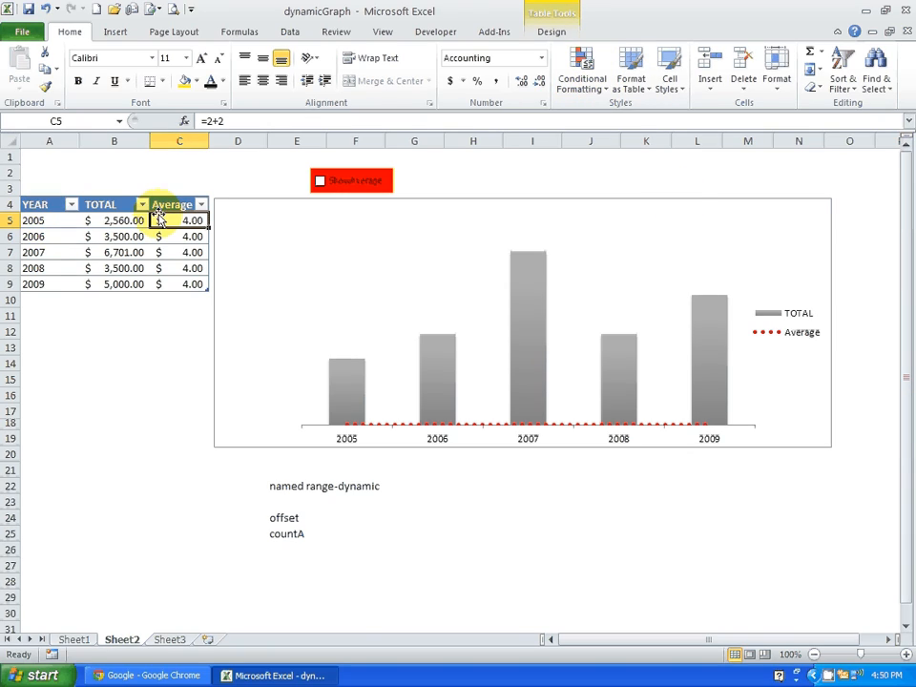
{"action": "left_click", "coordinate": [649, 95]}
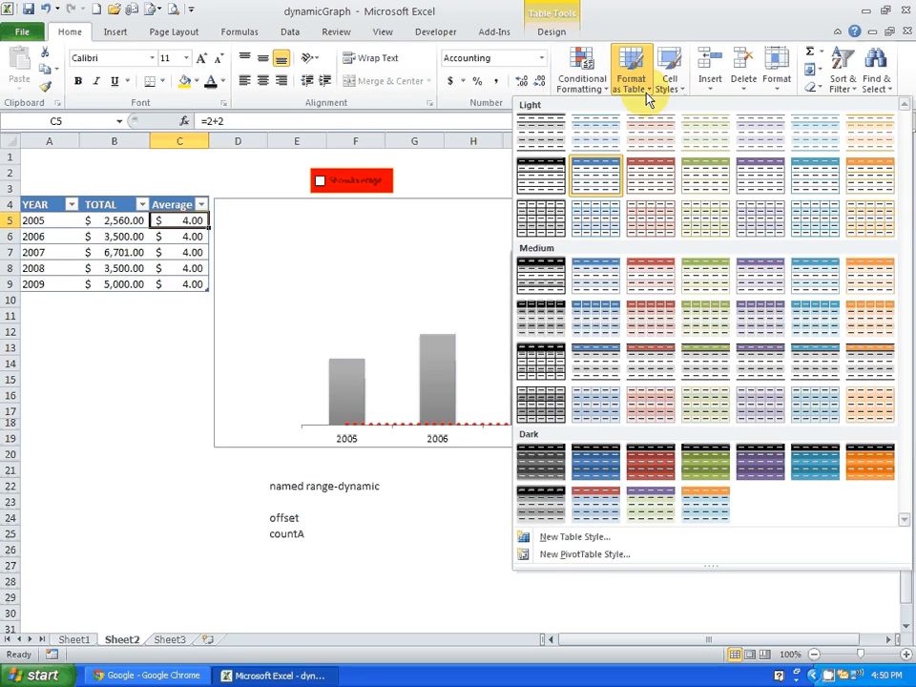
{"action": "left_click", "coordinate": [53, 425]}
Enter a formula in cell C5 that averages the table's whole TOTAL column, =AVERAGE([TOTAL])
{"action": "mouse_move", "coordinate": [180, 220]}
{"action": "left_mouse_down"}
{"action": "mouse_move", "coordinate": [184, 250]}
{"action": "mouse_move", "coordinate": [186, 222]}
{"action": "left_mouse_up"}
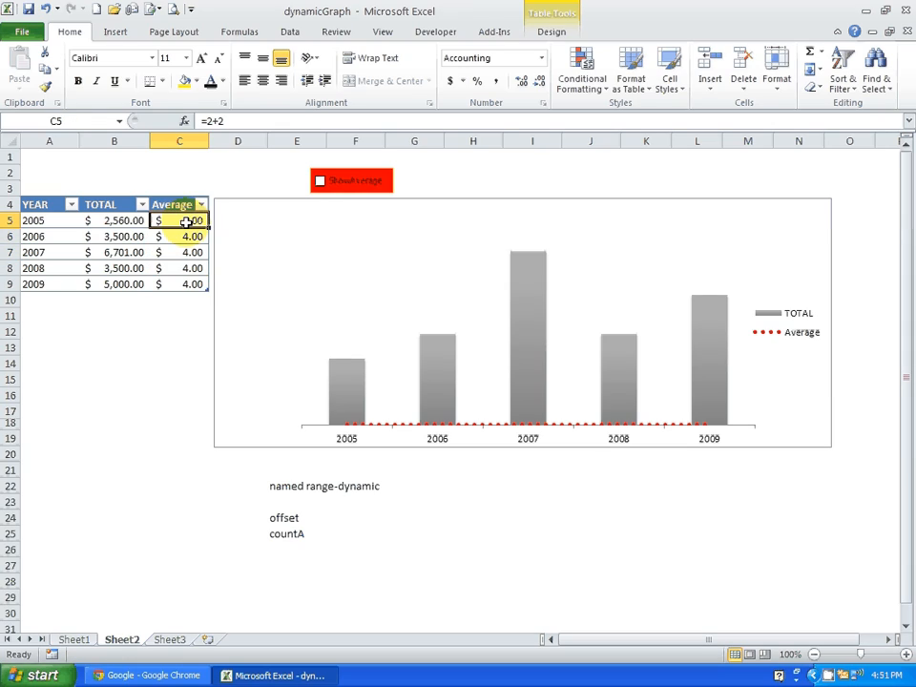
{"action": "mouse_move", "coordinate": [453, 342]}
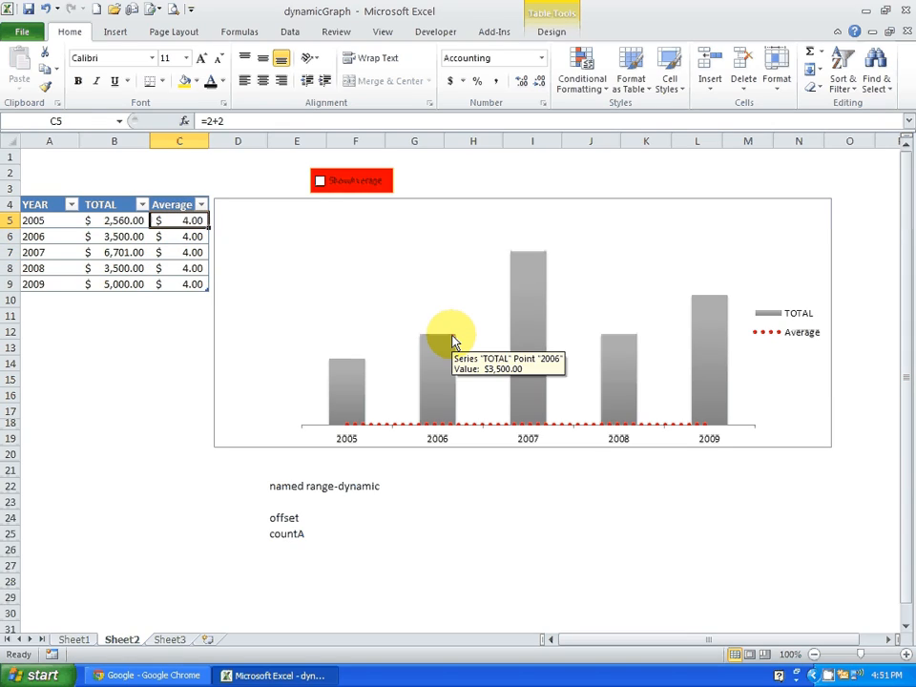
{"action": "type", "text": "=ave"}
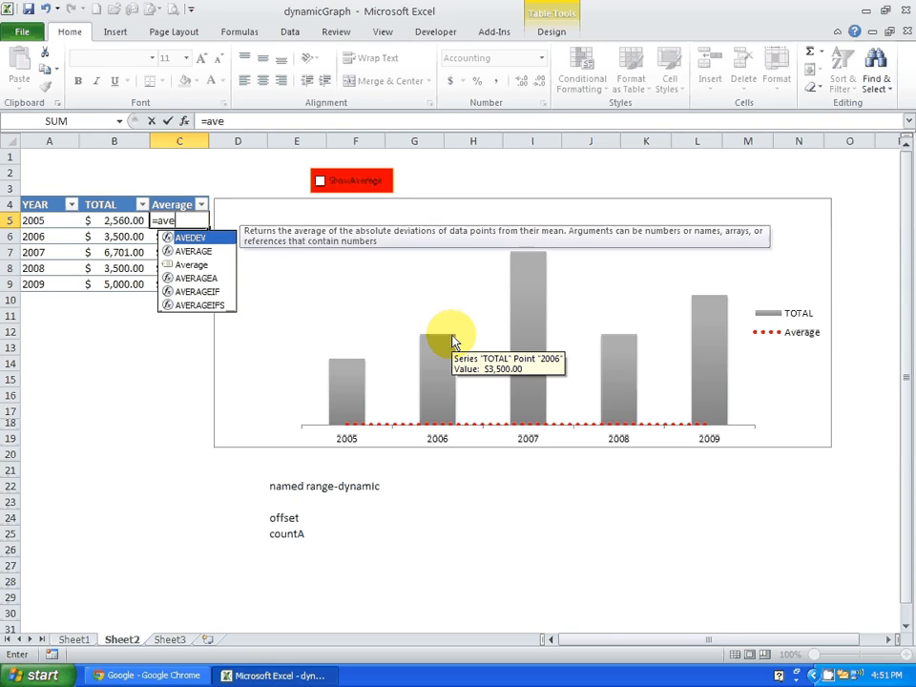
{"action": "type", "text": "rage("}
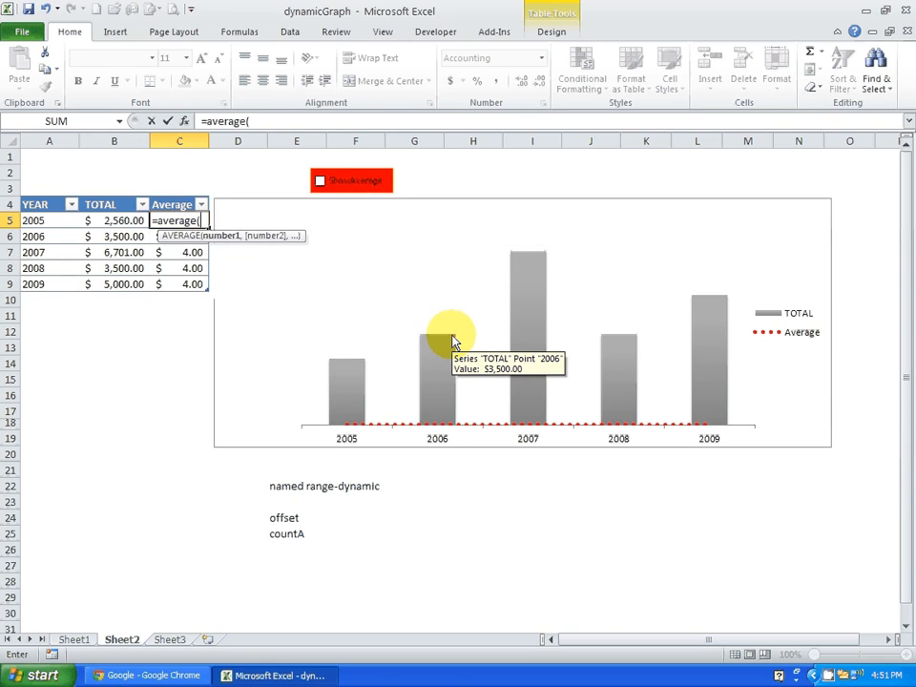
{"action": "left_click_drag", "start_coordinate": [123, 223], "coordinate": [111, 281]}
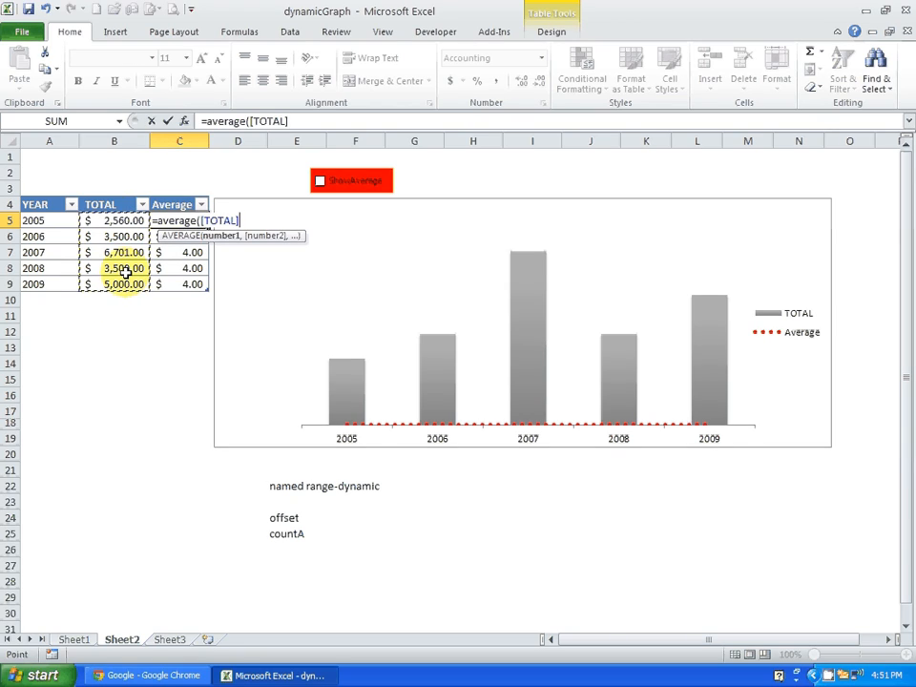
{"action": "key", "text": "Return"}
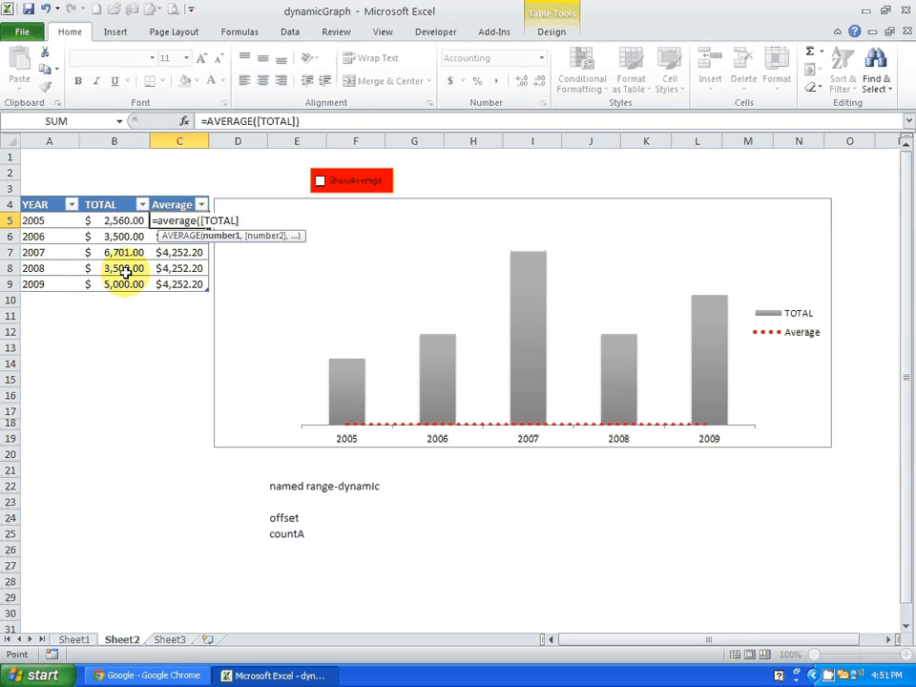
{"action": "left_click", "coordinate": [104, 332]}
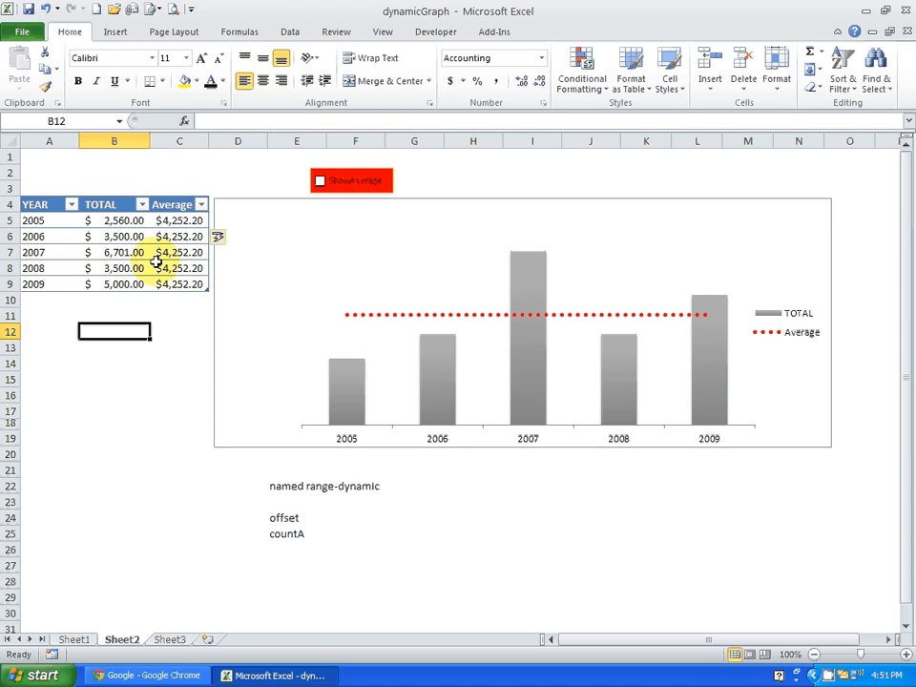
Check the formula in the Average column's cells from C5 to C9
{"action": "left_click", "coordinate": [180, 221]}
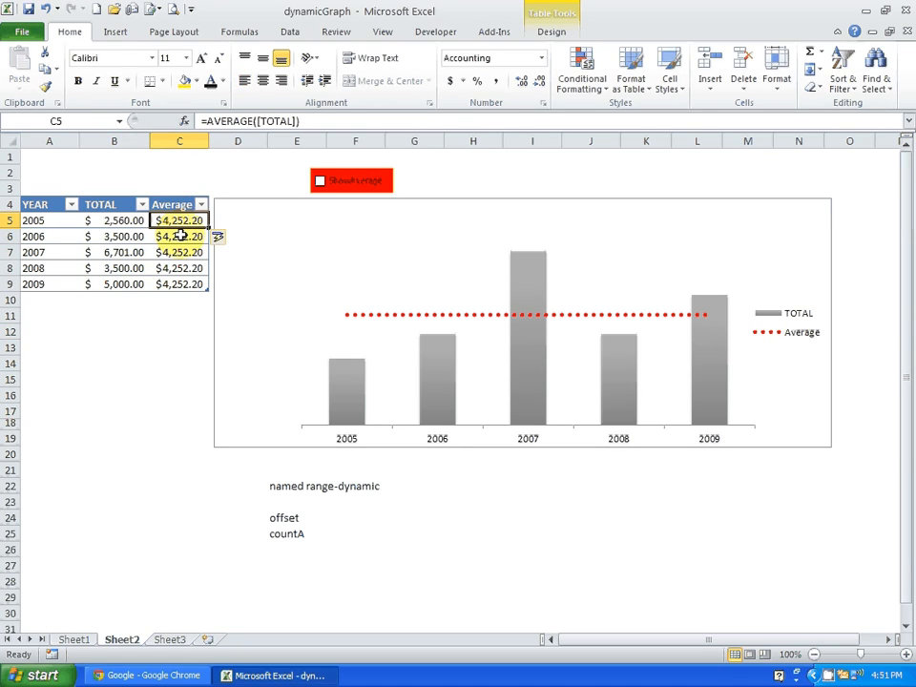
{"action": "left_click", "coordinate": [181, 238]}
{"action": "key", "text": "Down"}
{"action": "key", "text": "Down"}
{"action": "key", "text": "Down"}
{"action": "key", "text": "Up"}
{"action": "key", "text": "Up"}
{"action": "key", "text": "Up"}
{"action": "key", "text": "Up"}
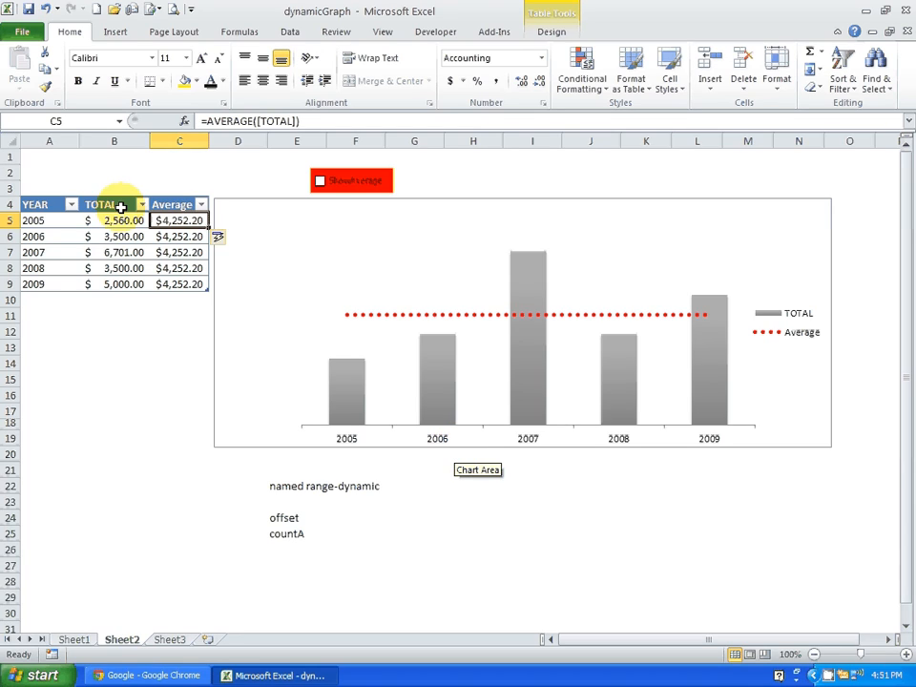
{"action": "left_click_drag", "start_coordinate": [172, 224], "coordinate": [168, 281]}
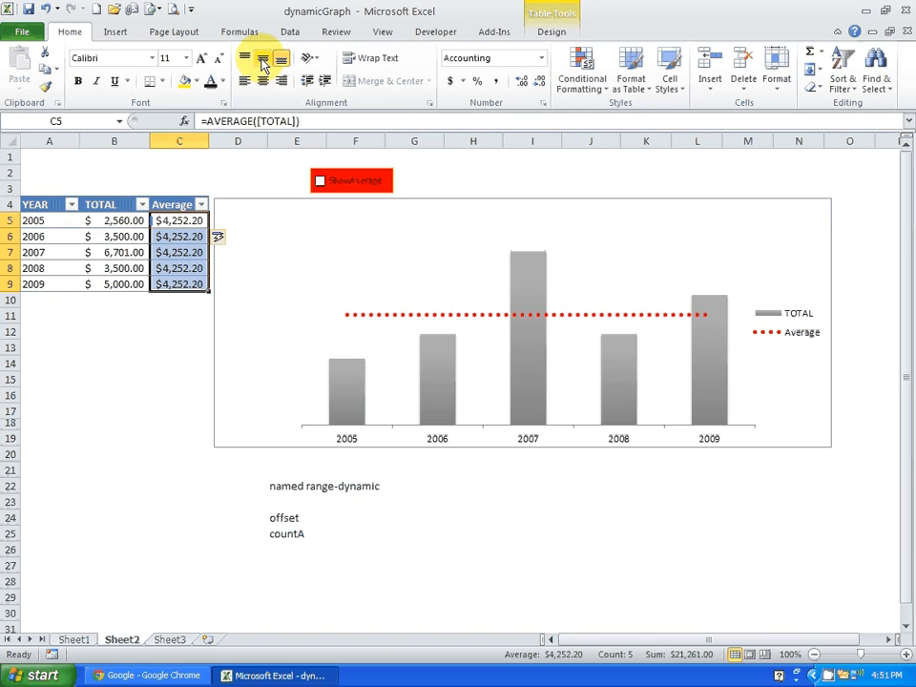
{"action": "left_click", "coordinate": [452, 32]}
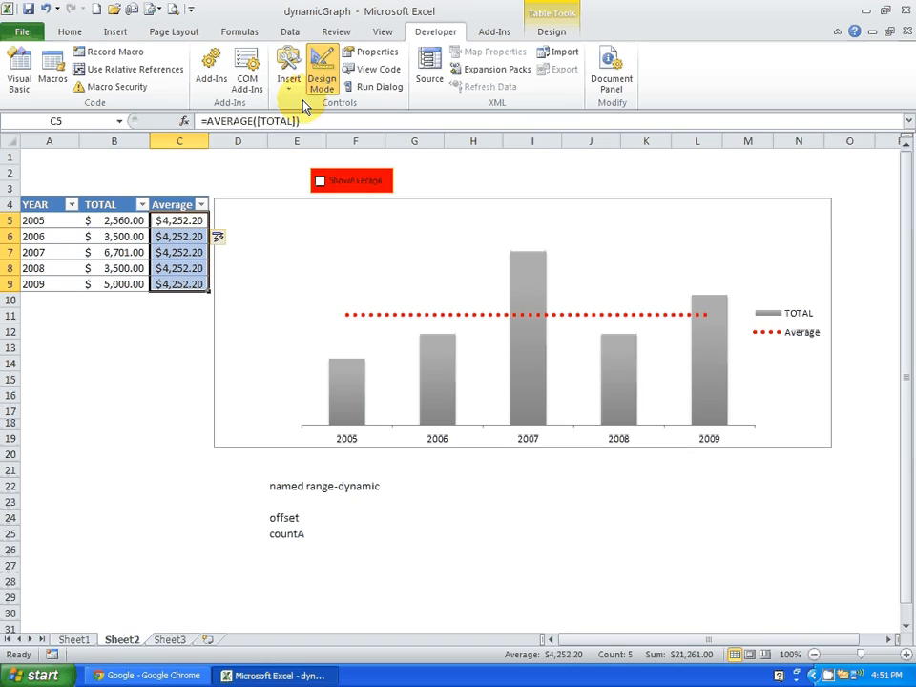
{"action": "left_click", "coordinate": [95, 394]}
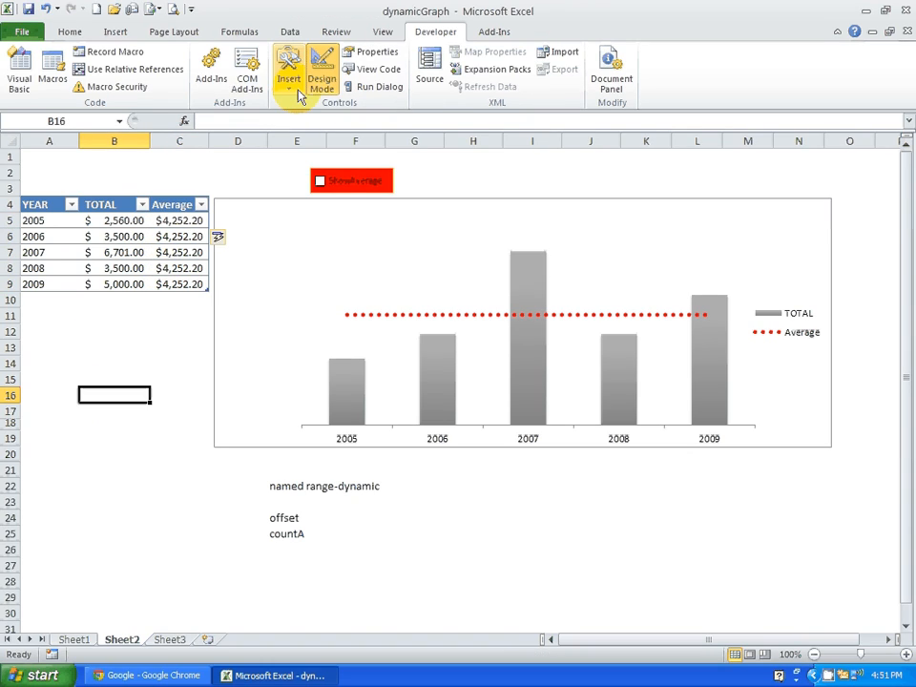
{"action": "left_click", "coordinate": [69, 30]}
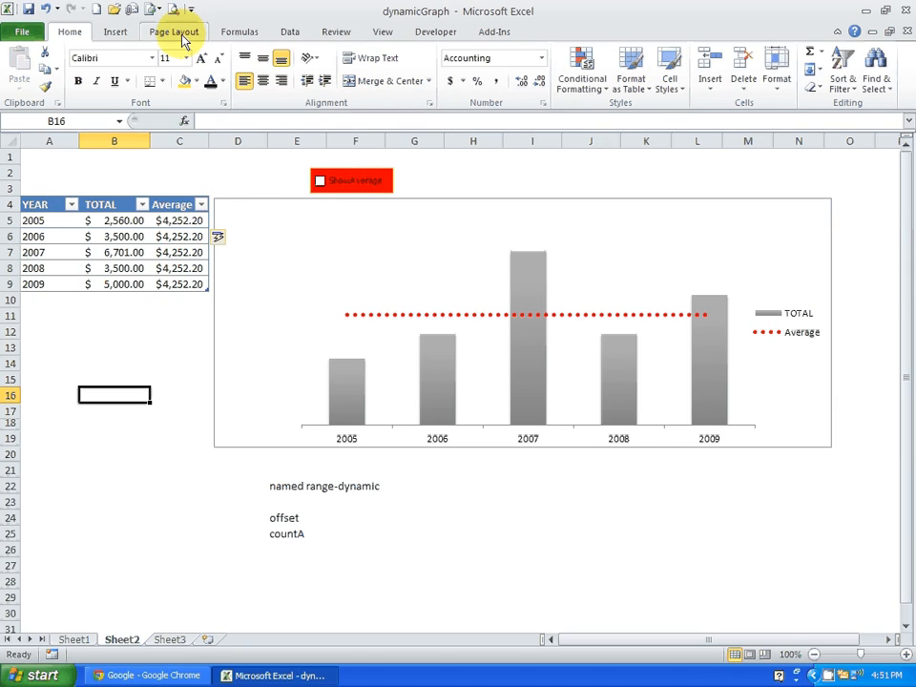
Review the range formula behind the defined name Average in the Name Manager
{"action": "left_click", "coordinate": [231, 28]}
{"action": "left_click", "coordinate": [434, 88]}
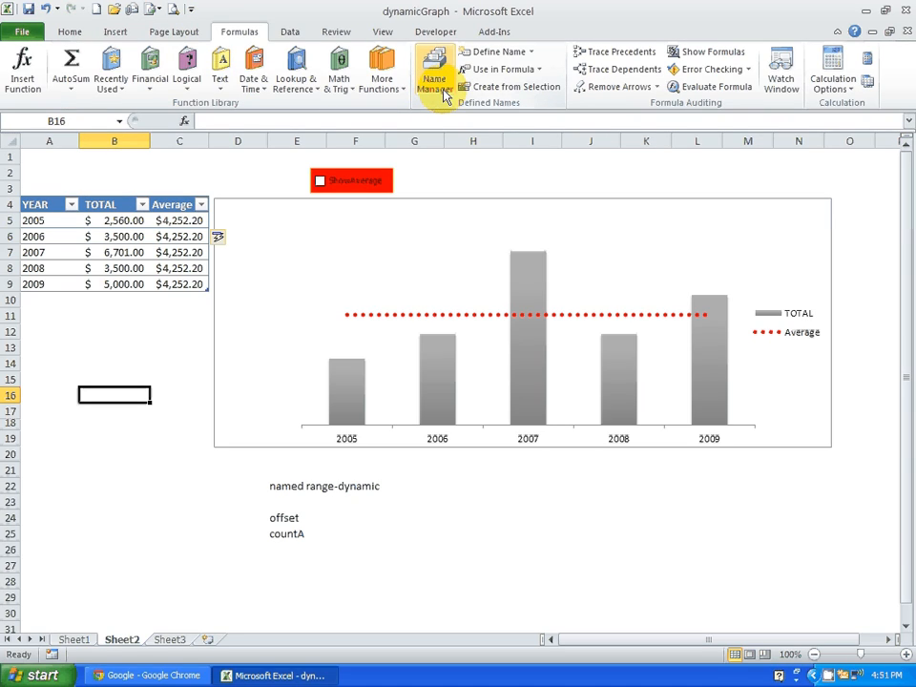
{"action": "left_click", "coordinate": [375, 200]}
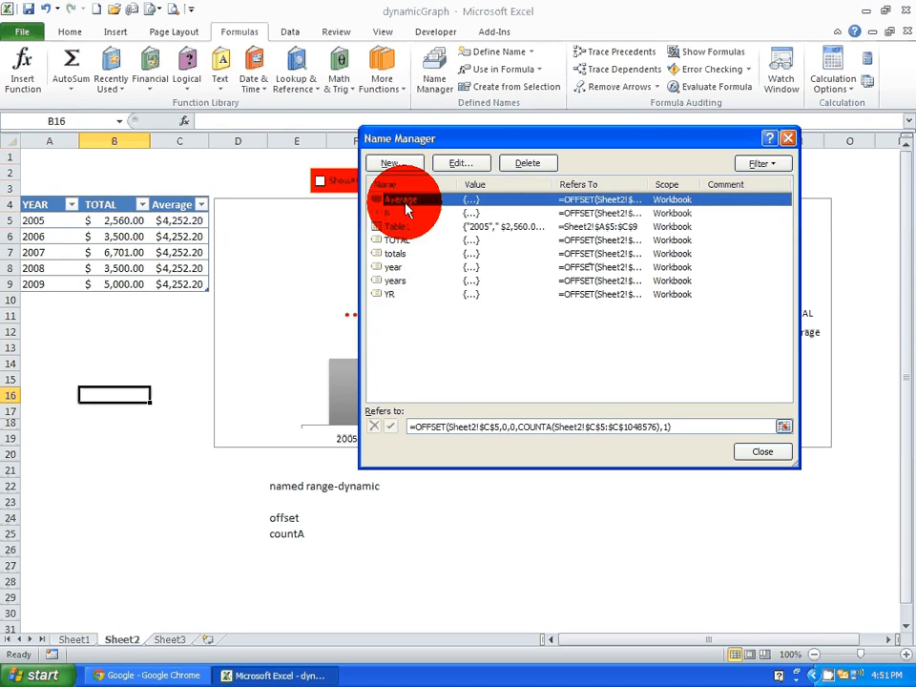
{"action": "left_click", "coordinate": [601, 427]}
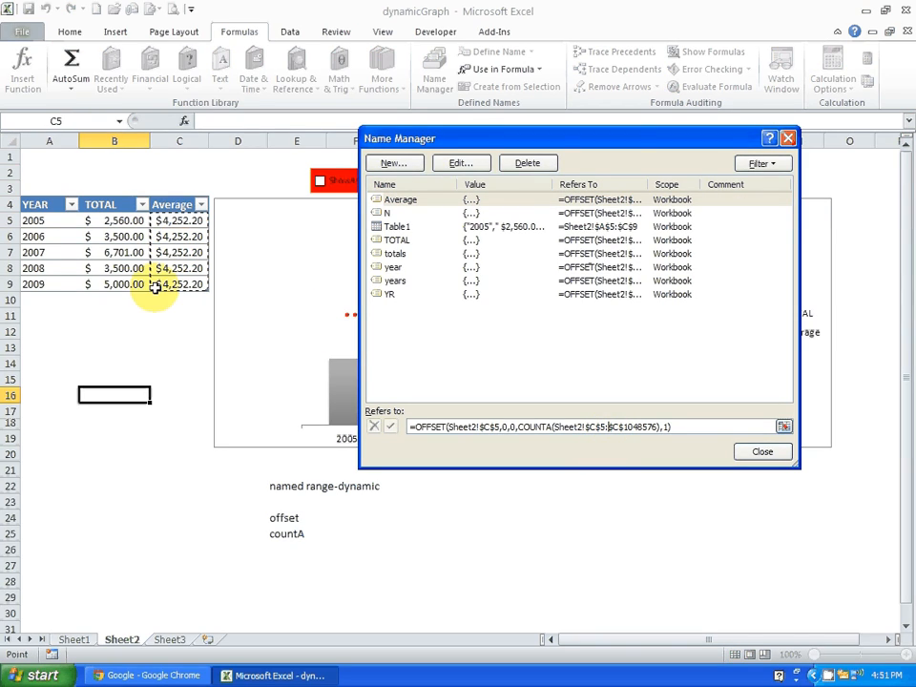
{"action": "left_click", "coordinate": [770, 454]}
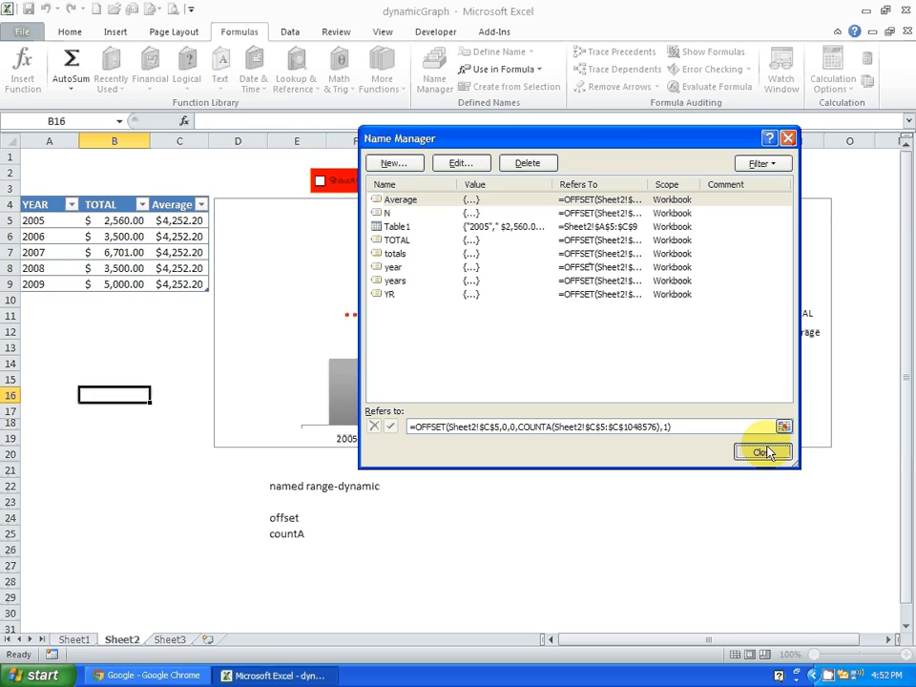
Move the chart down by about five rows to uncover cell H4
{"action": "left_click", "coordinate": [632, 549]}
{"action": "left_click", "coordinate": [808, 226]}
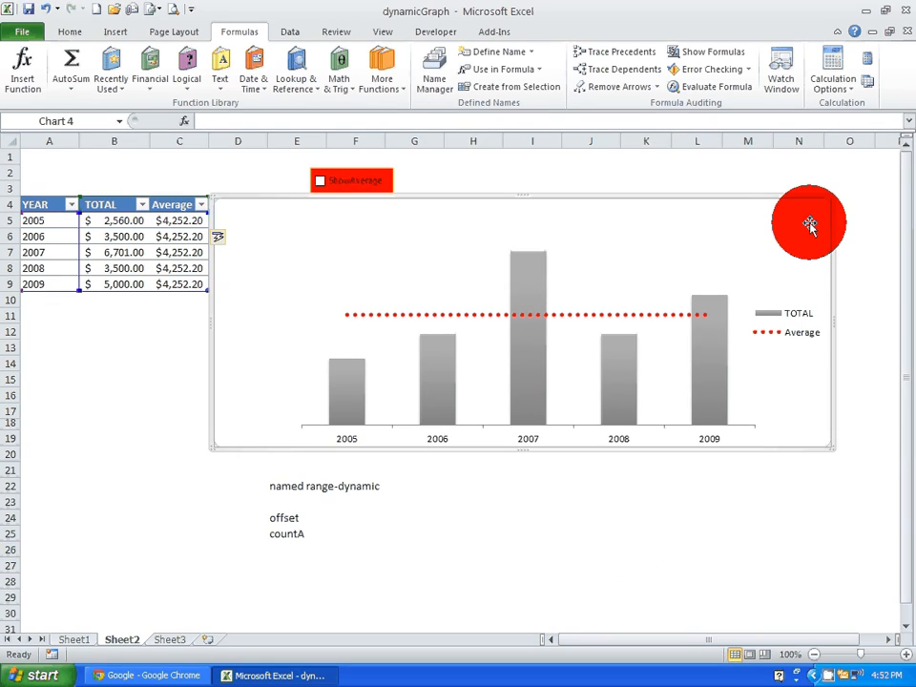
{"action": "left_click_drag", "start_coordinate": [809, 225], "coordinate": [815, 298]}
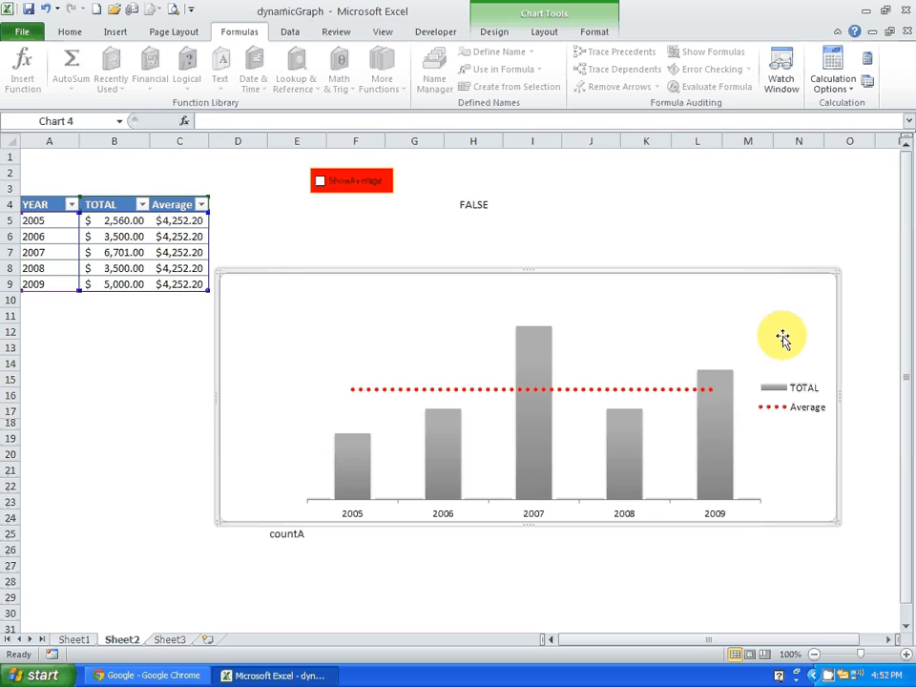
Test the ShowAverage check box by ticking and unticking it, and examine its linked cell H4
{"action": "left_click", "coordinate": [363, 195]}
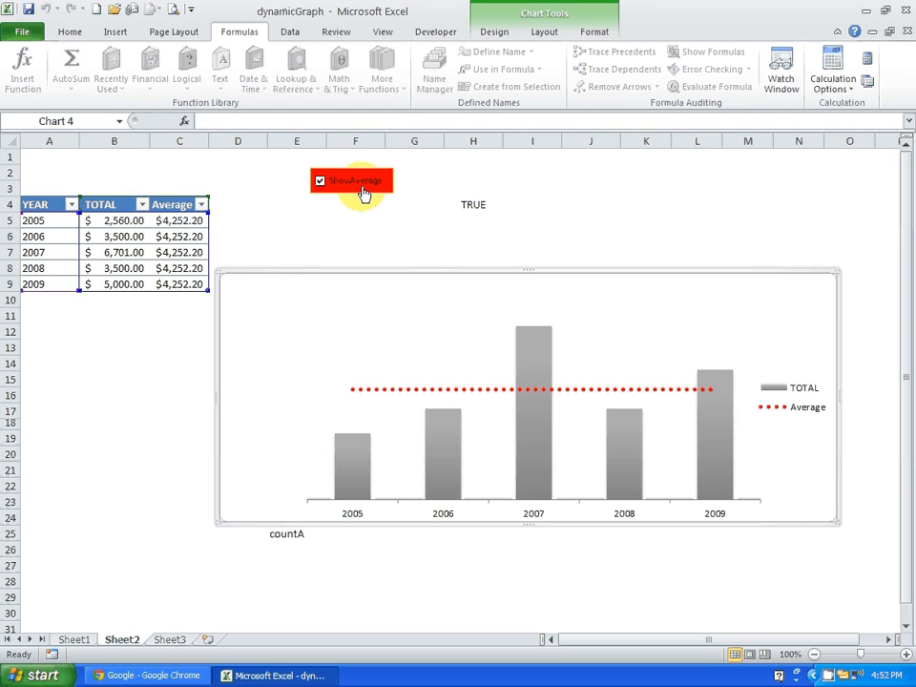
{"action": "left_click", "coordinate": [363, 195]}
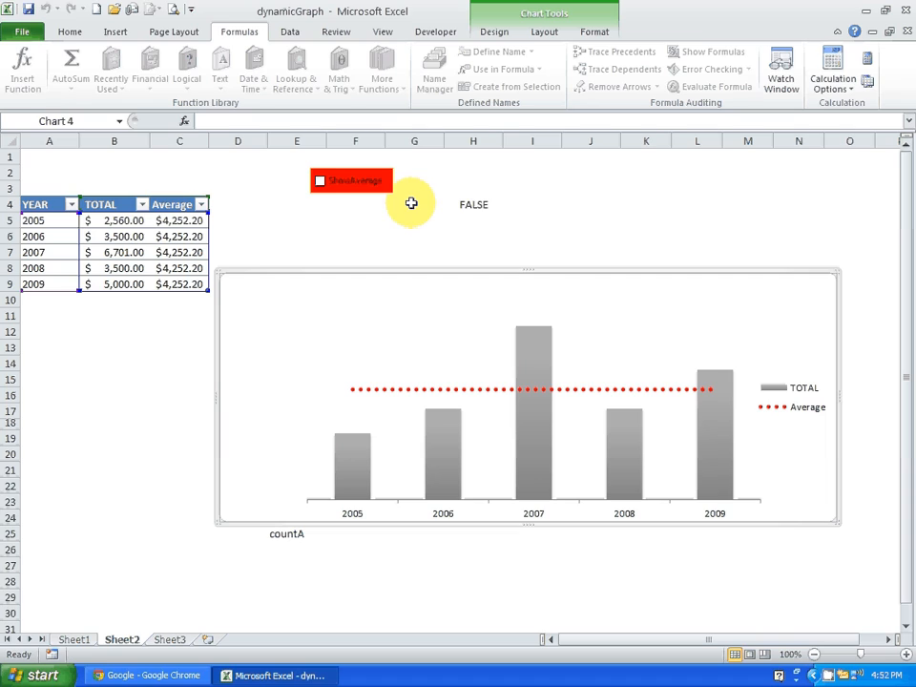
{"action": "left_click", "coordinate": [474, 206]}
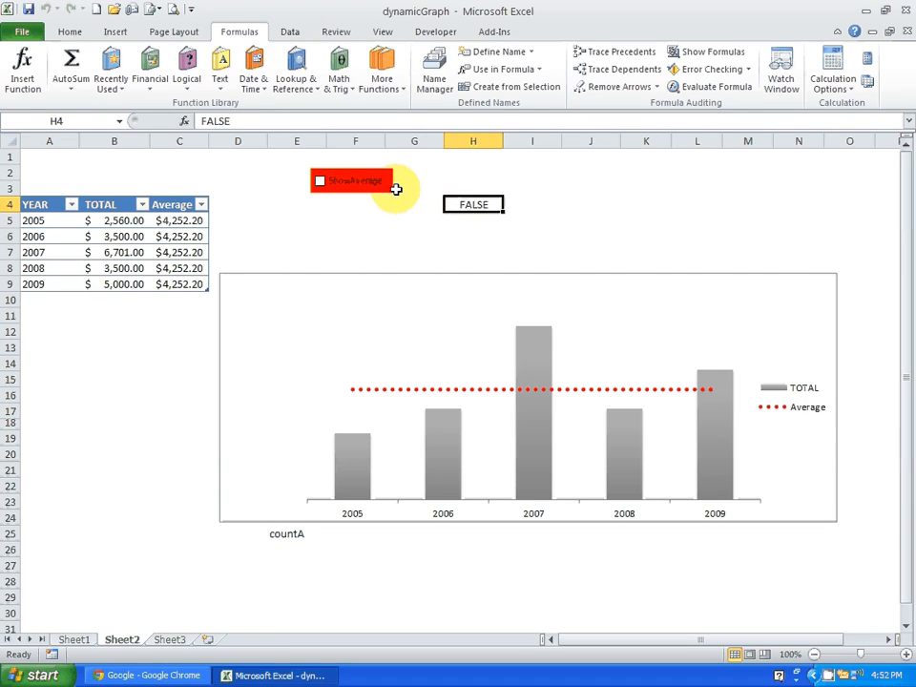
Check the cell link in the ShowAverage check box's Format Control settings, and select the linked cell H4
{"action": "right_click", "coordinate": [383, 183]}
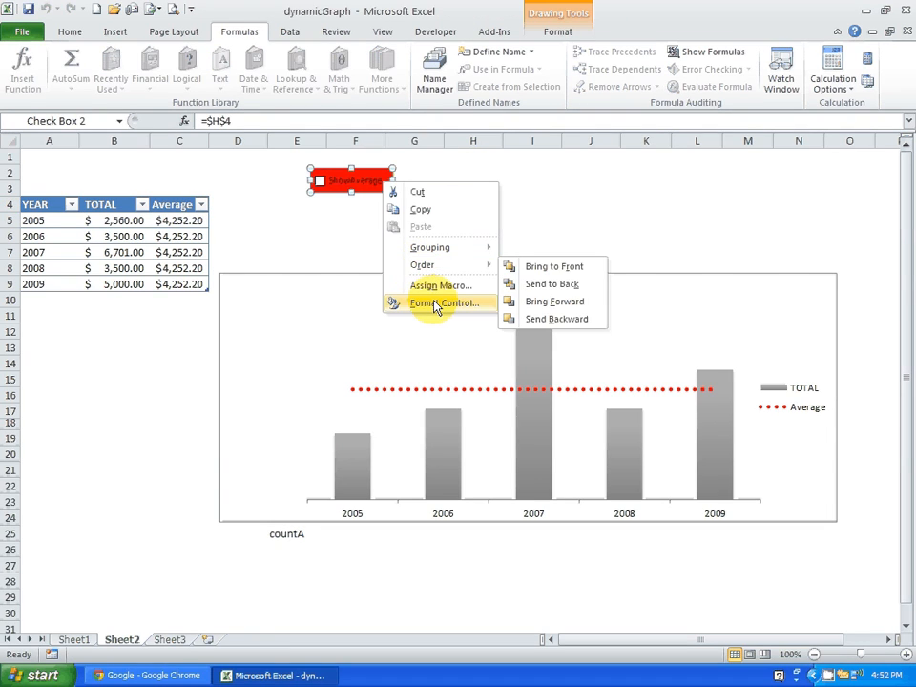
{"action": "left_click", "coordinate": [435, 303]}
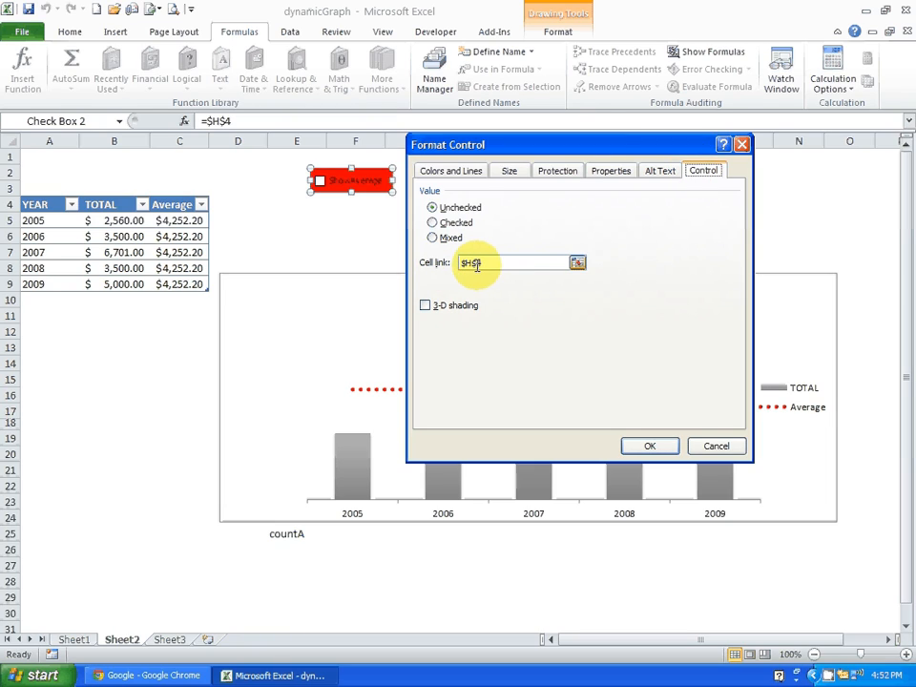
{"action": "left_click", "coordinate": [647, 447]}
{"action": "left_click", "coordinate": [467, 202]}
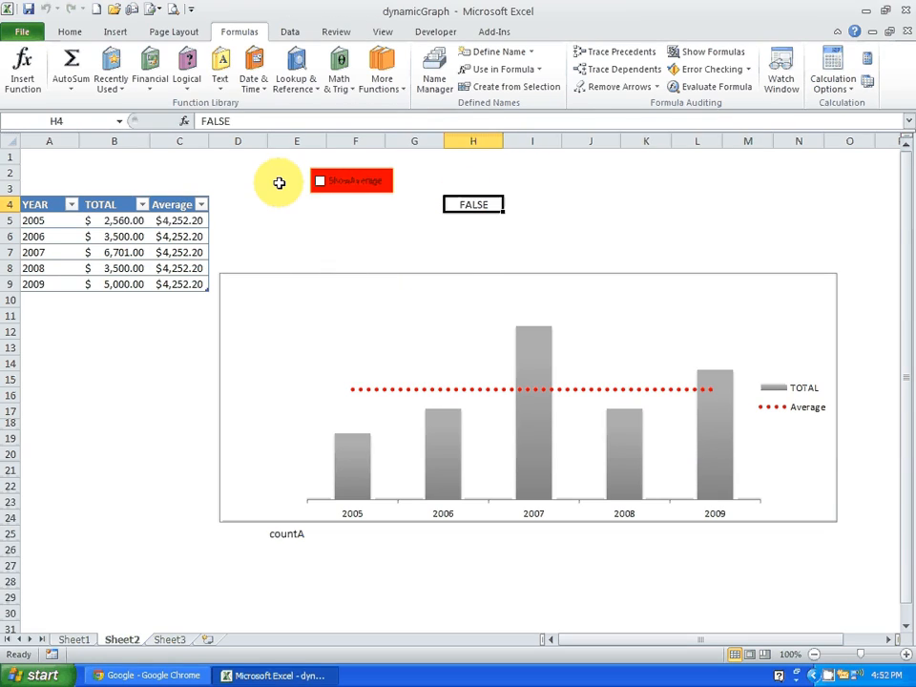
Compare cell C5's formula with linked cell H4 while ticking and unticking the ShowAverage check box, ending with it ticked
{"action": "left_click", "coordinate": [180, 220]}
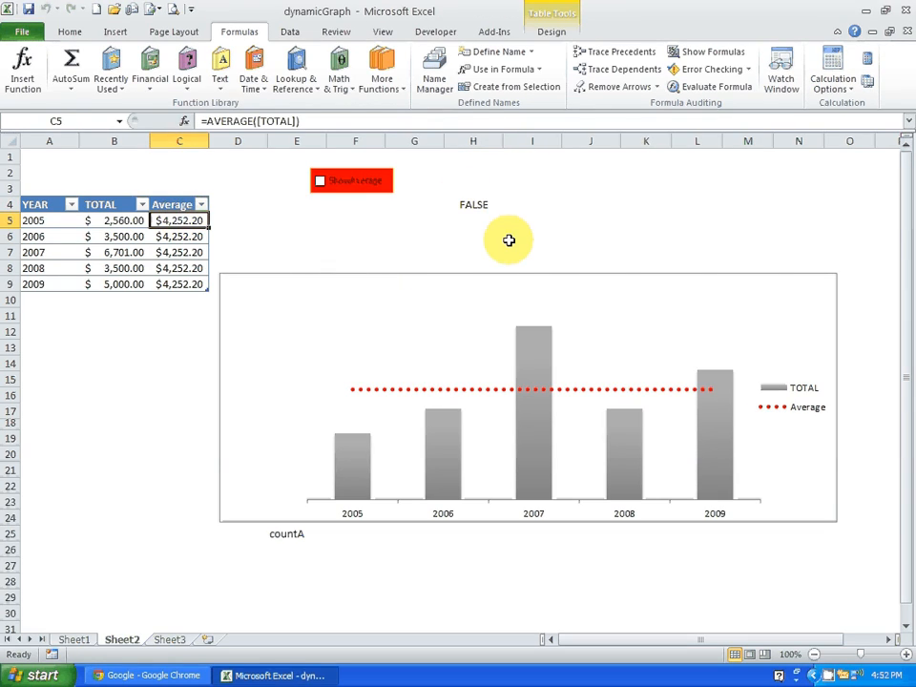
{"action": "left_click", "coordinate": [320, 181]}
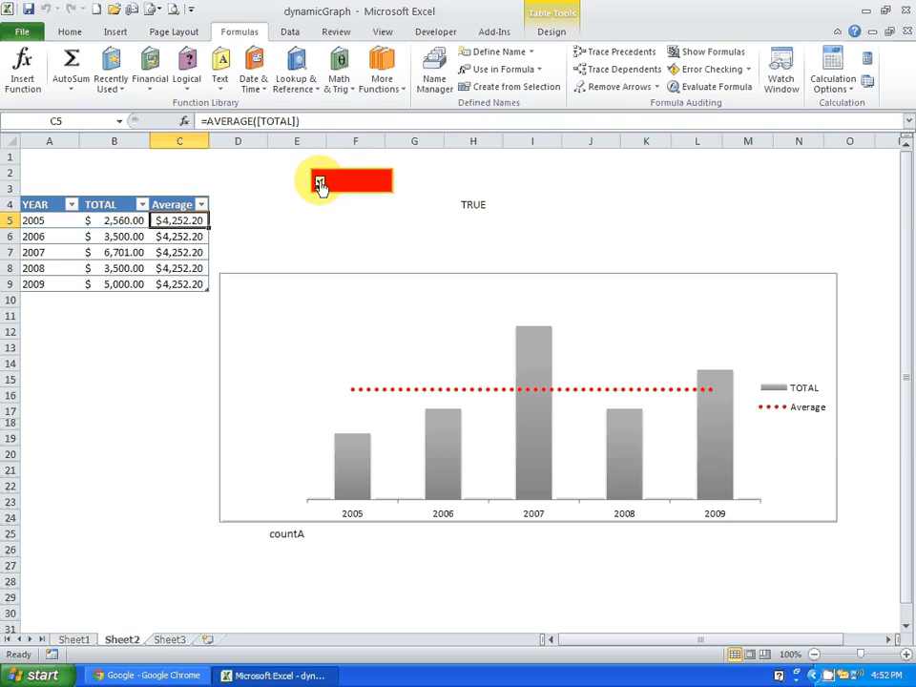
{"action": "left_click", "coordinate": [321, 182]}
{"action": "left_click", "coordinate": [321, 181]}
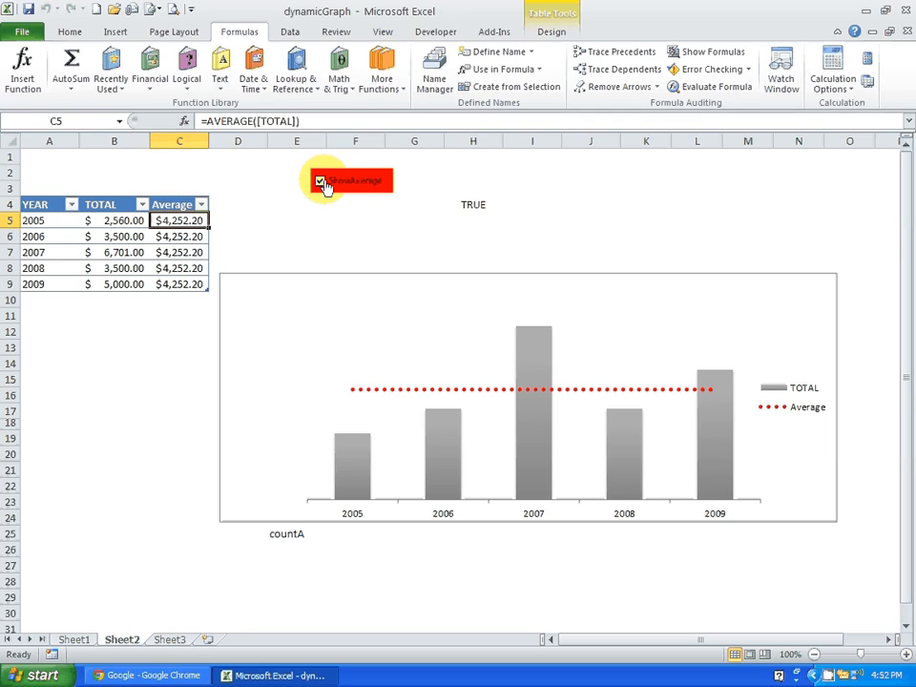
{"action": "left_click", "coordinate": [321, 182]}
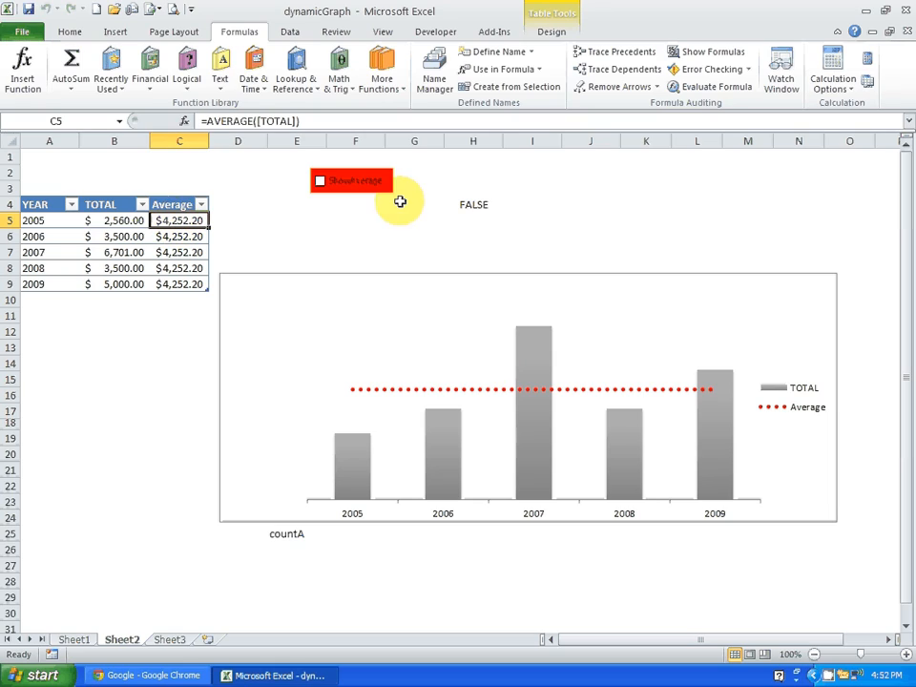
{"action": "left_click", "coordinate": [470, 204]}
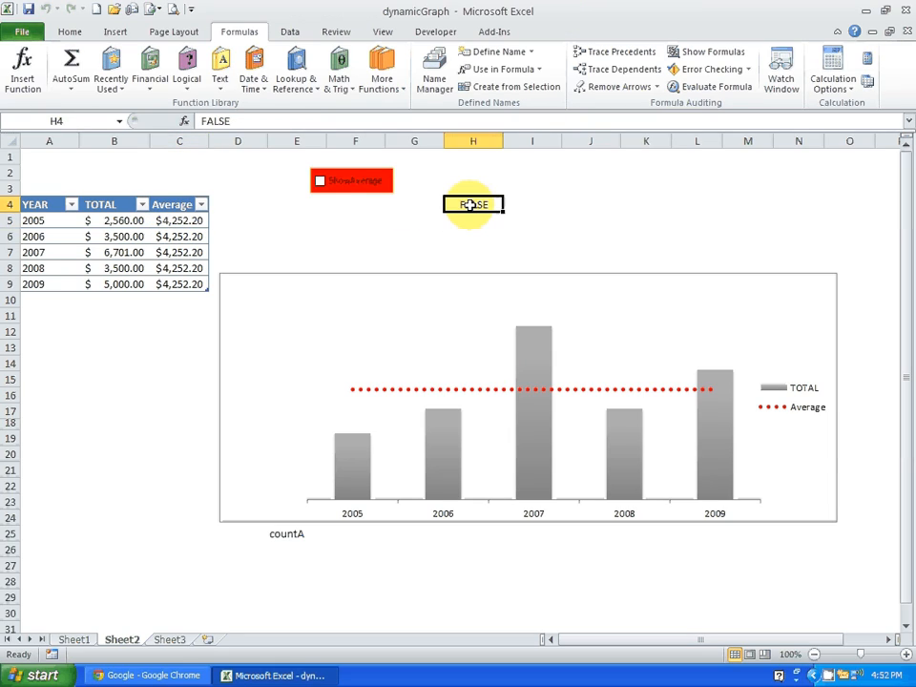
{"action": "left_click", "coordinate": [320, 181]}
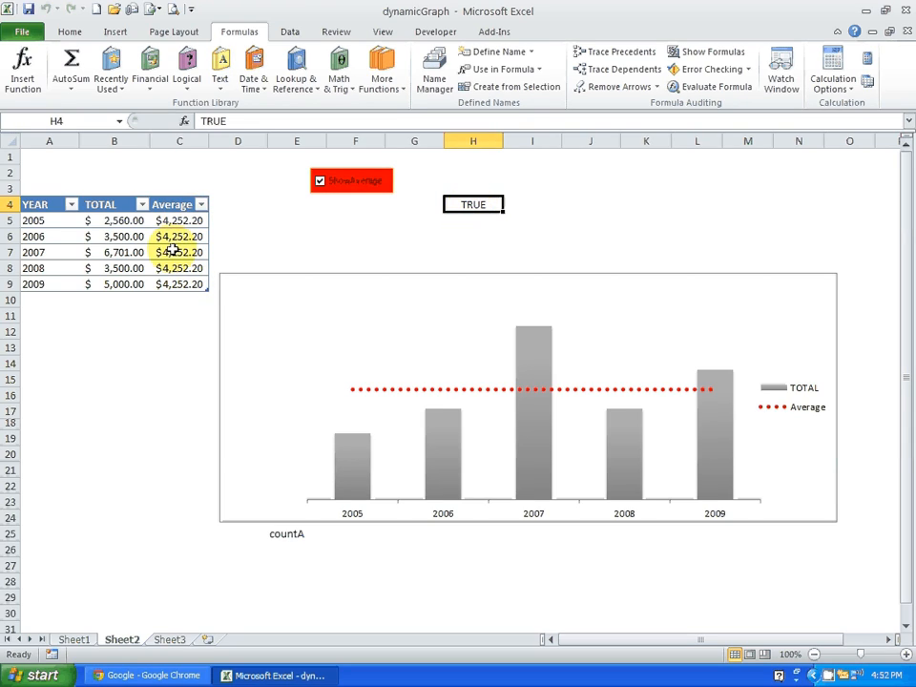
Change cell C5's formula to =IF(H4=TRUE,AVERAGE([TOTAL]),"#N/A"), and untick ShowAverage to test it
{"action": "left_click", "coordinate": [178, 220]}
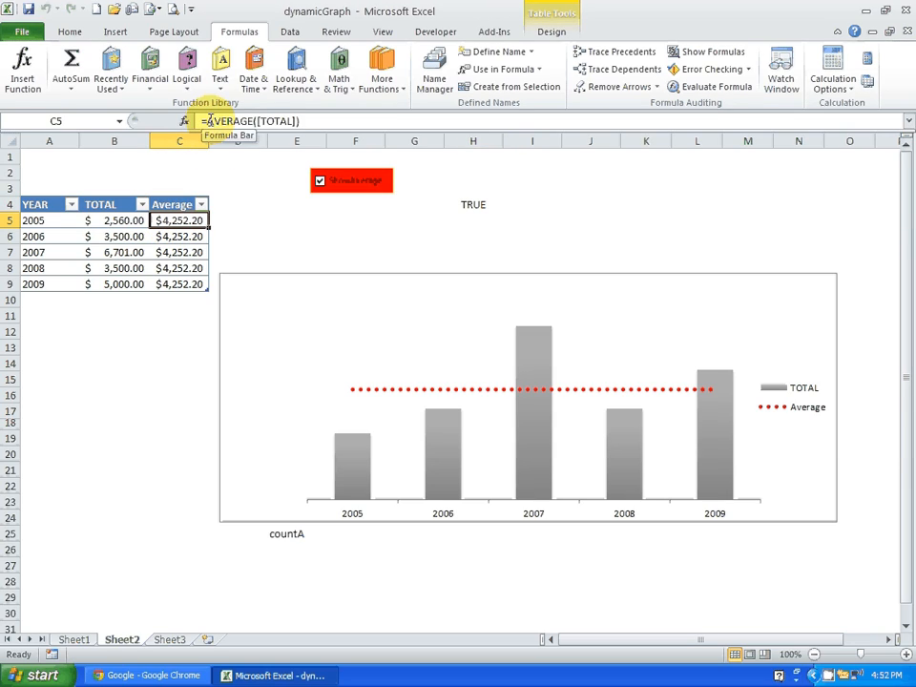
{"action": "left_click", "coordinate": [210, 121]}
{"action": "type", "text": "if("}
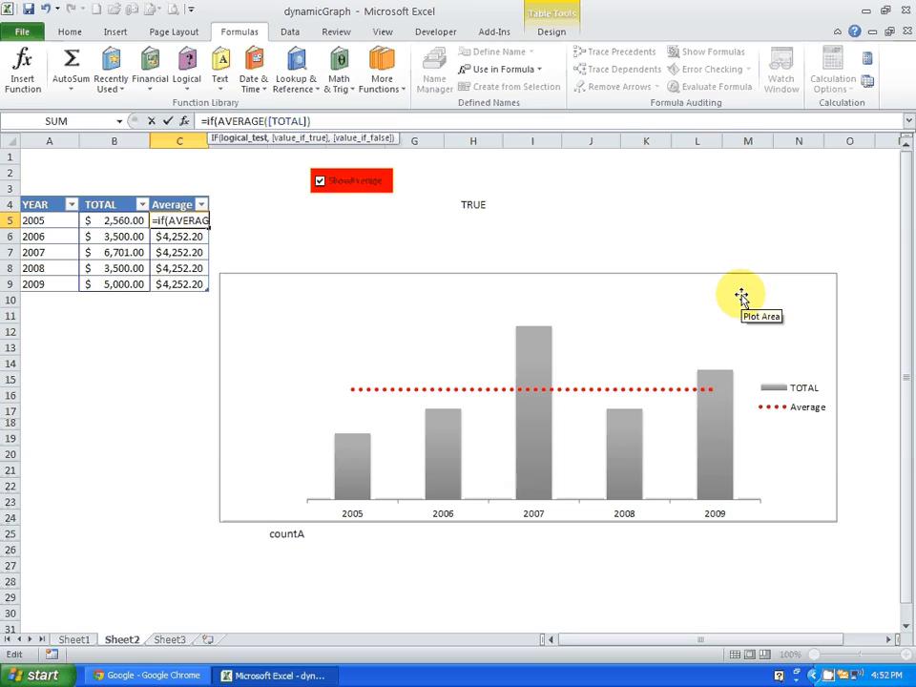
{"action": "left_click", "coordinate": [474, 204]}
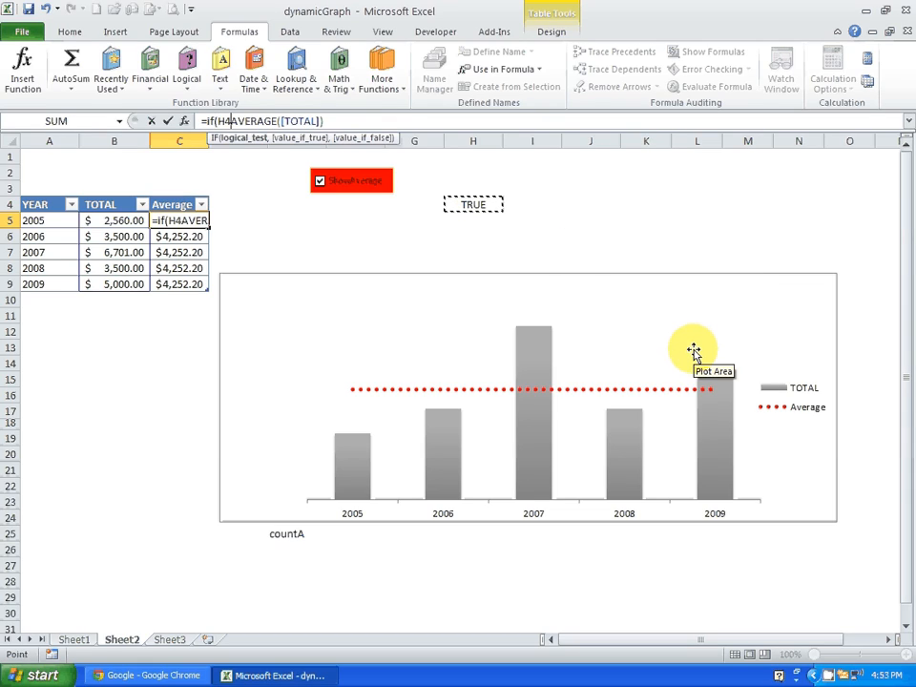
{"action": "type", "text": "=true"}
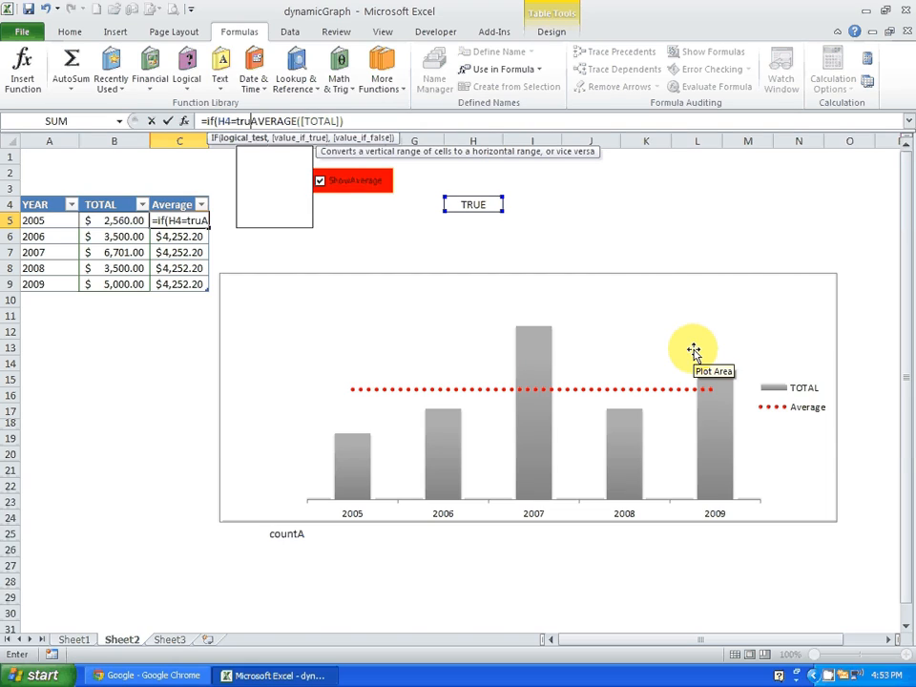
{"action": "type", "text": ","}
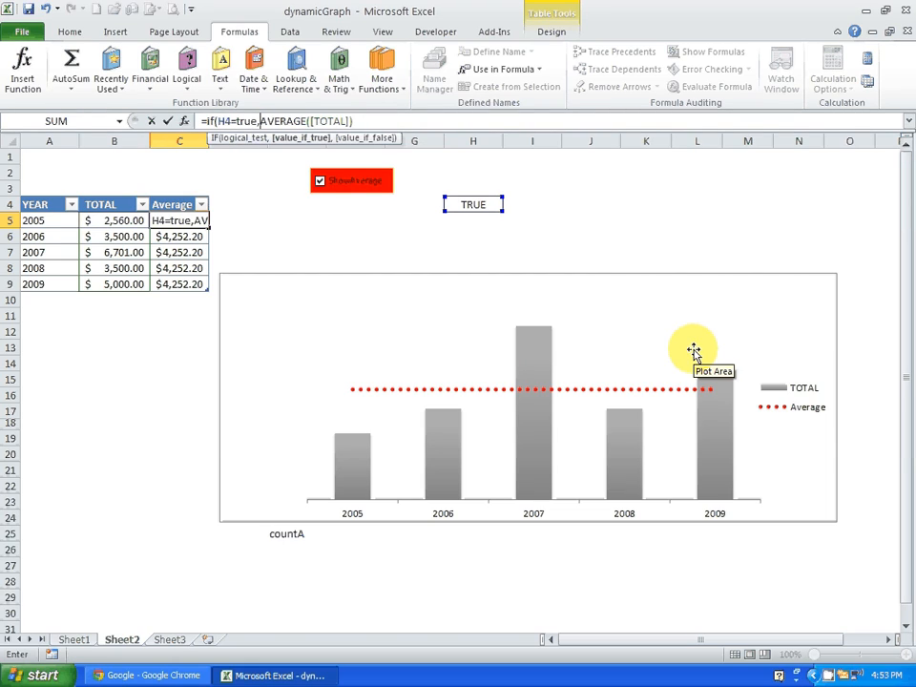
{"action": "left_click", "coordinate": [349, 121]}
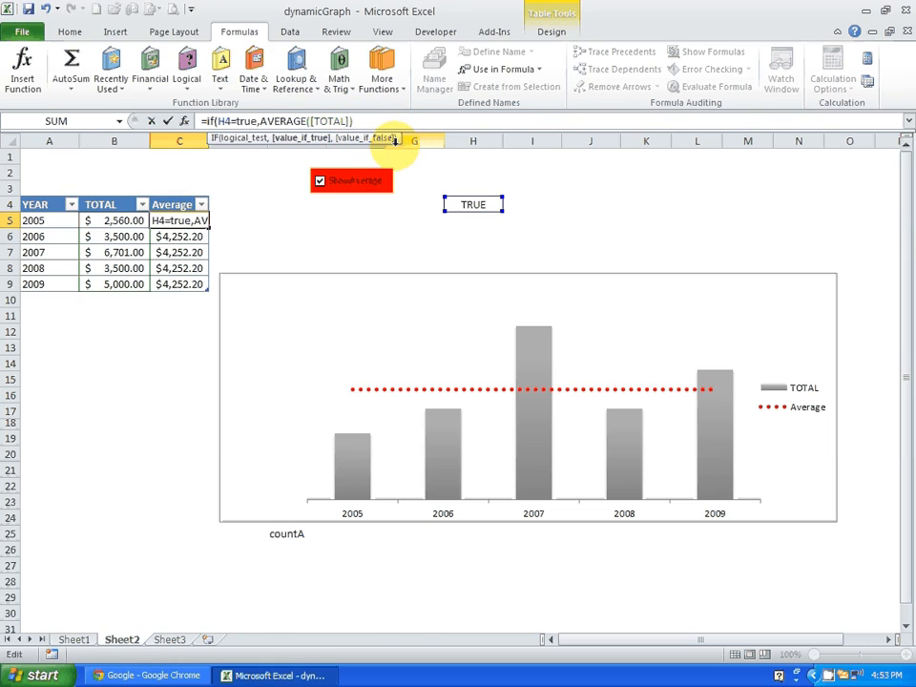
{"action": "type", "text": ",\""}
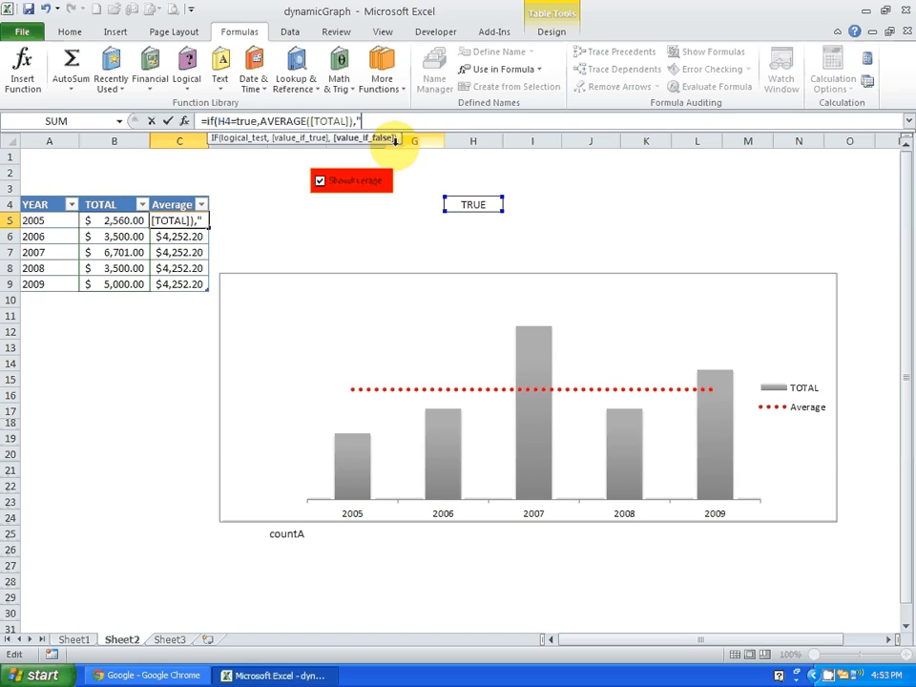
{"action": "type", "text": "#N"}
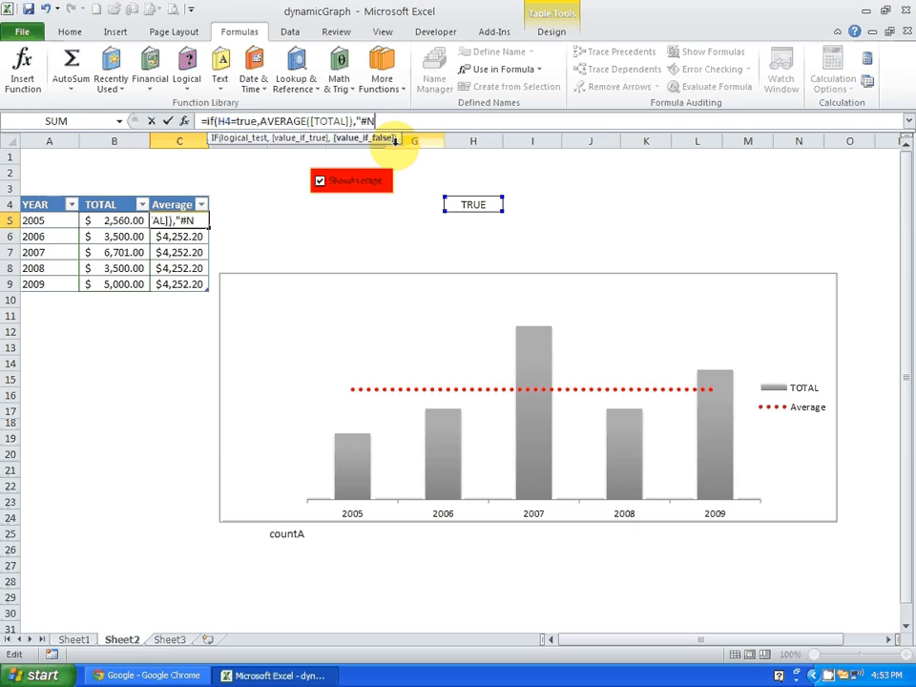
{"action": "type", "text": "/A\""}
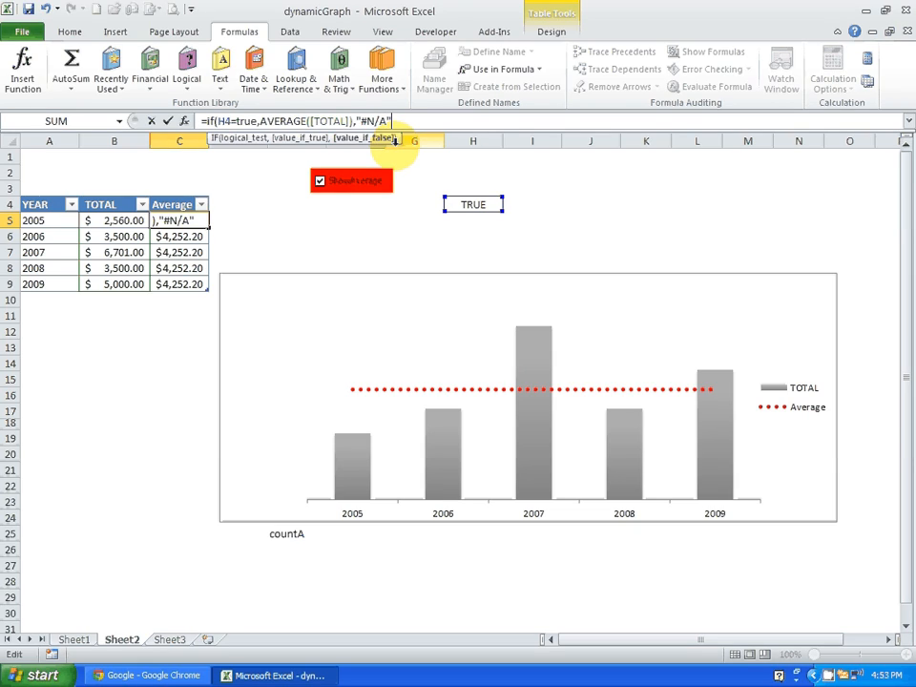
{"action": "type", "text": ")"}
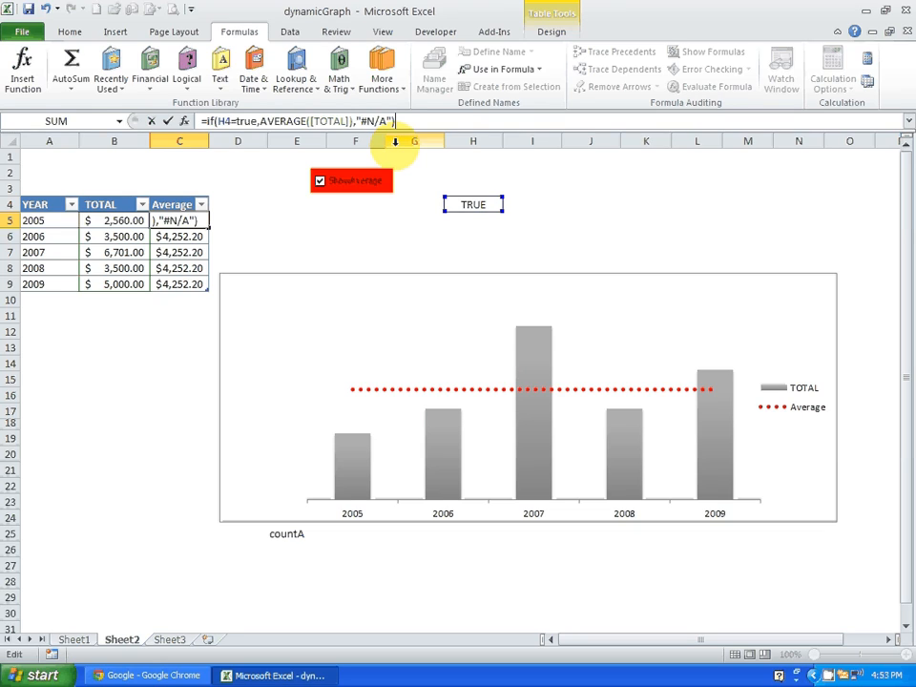
{"action": "key", "text": "Return"}
{"action": "key", "text": "Up"}
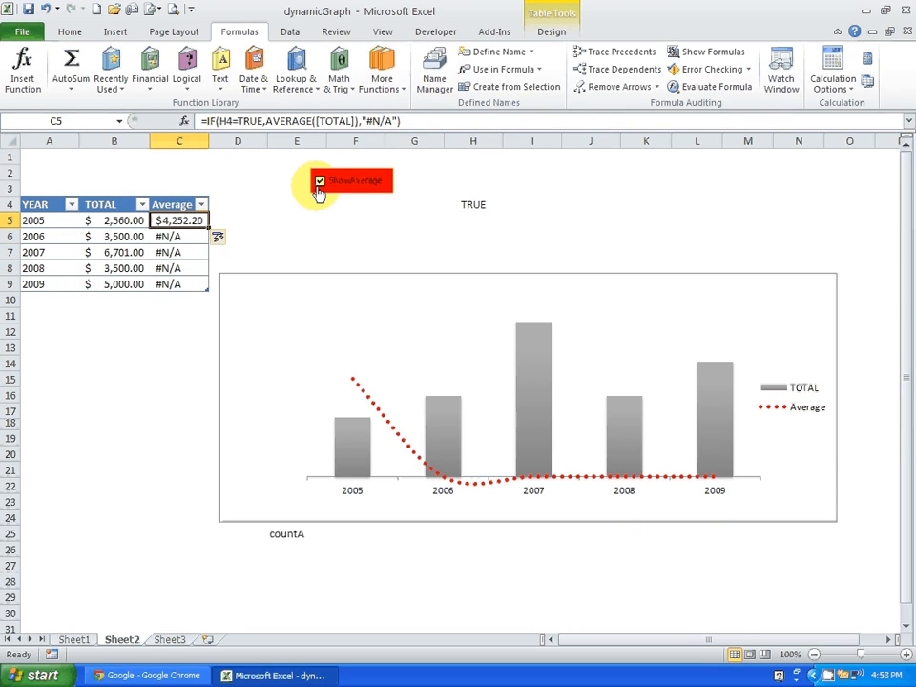
{"action": "left_click", "coordinate": [319, 186]}
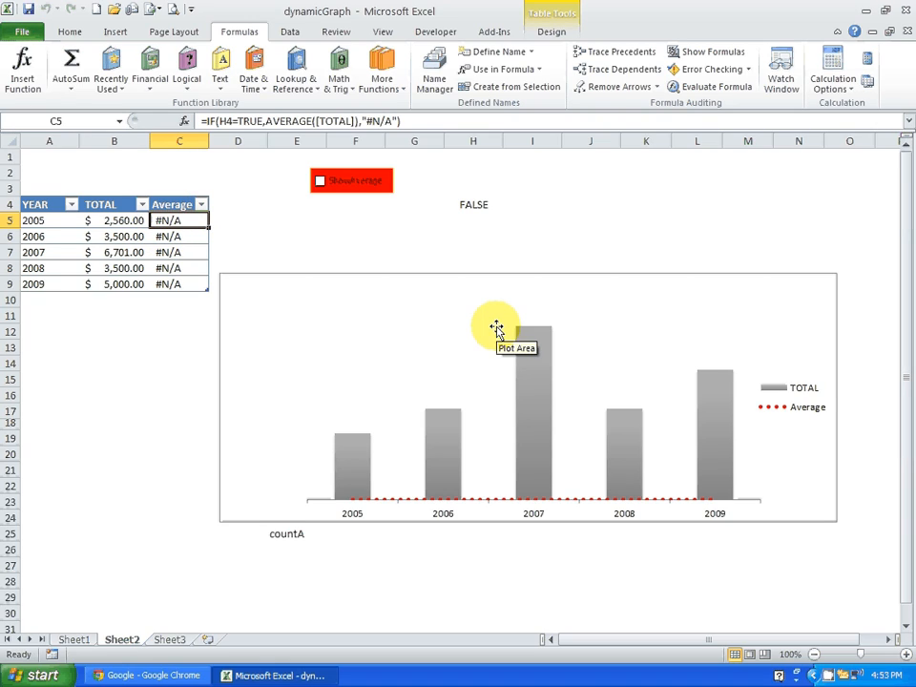
Make the H4 reference absolute ($H$4) in C5's IF formula and apply the formula to the whole Average column
{"action": "left_click", "coordinate": [233, 127]}
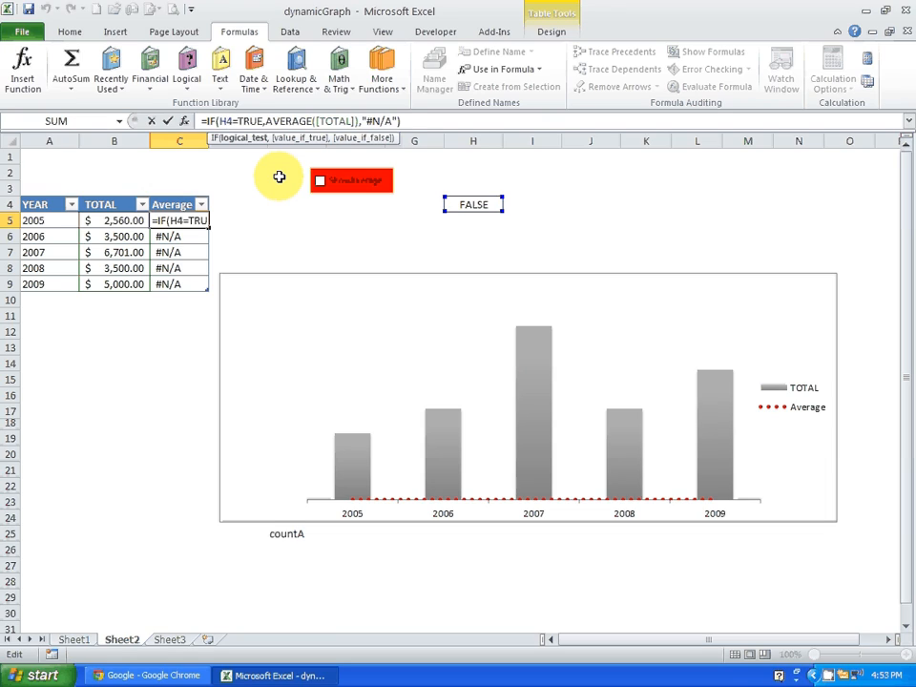
{"action": "key", "text": "F4"}
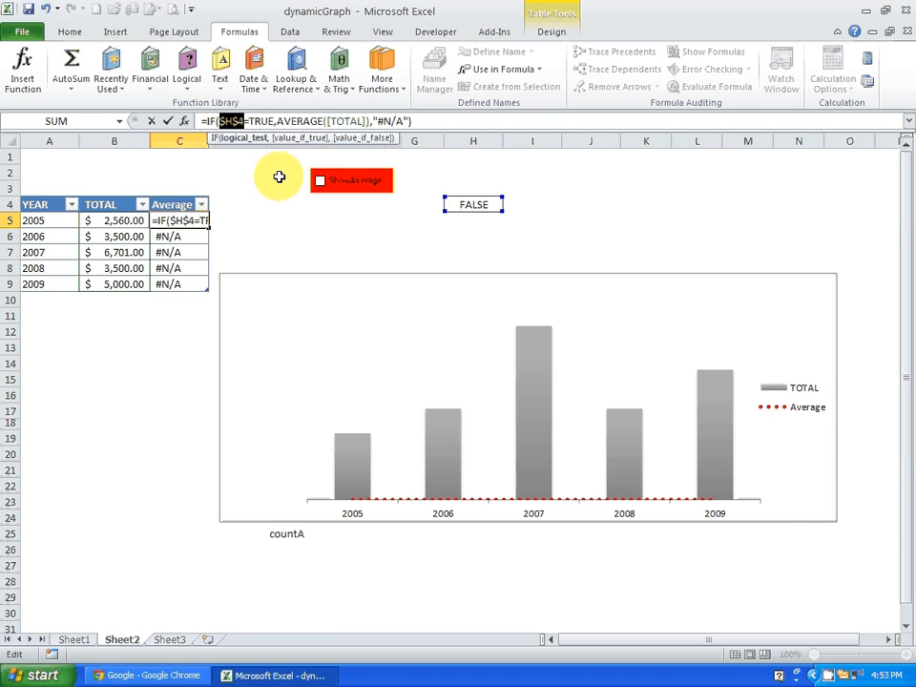
{"action": "key", "text": "ctrl+Return"}
{"action": "key", "text": "ctrl+shift+Down"}
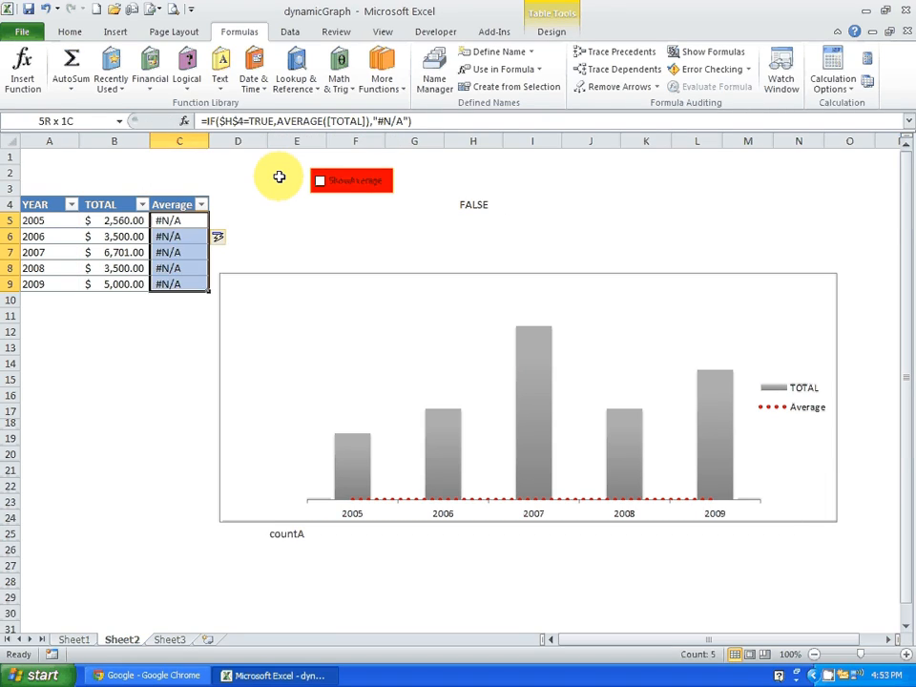
{"action": "key", "text": "Down"}
{"action": "key", "text": "Up"}
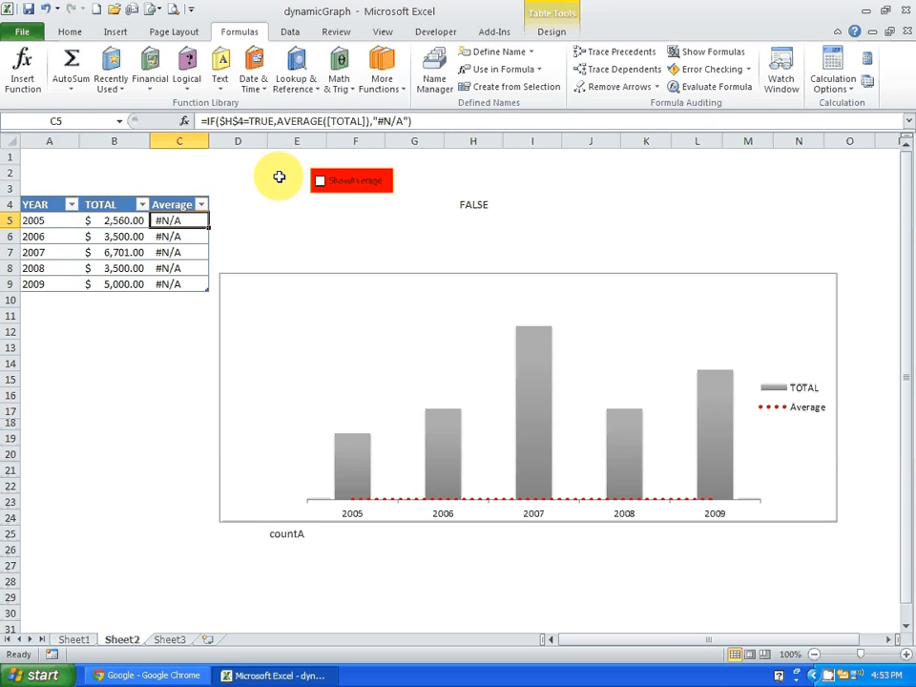
{"action": "key", "text": "Down"}
{"action": "key", "text": "Up"}
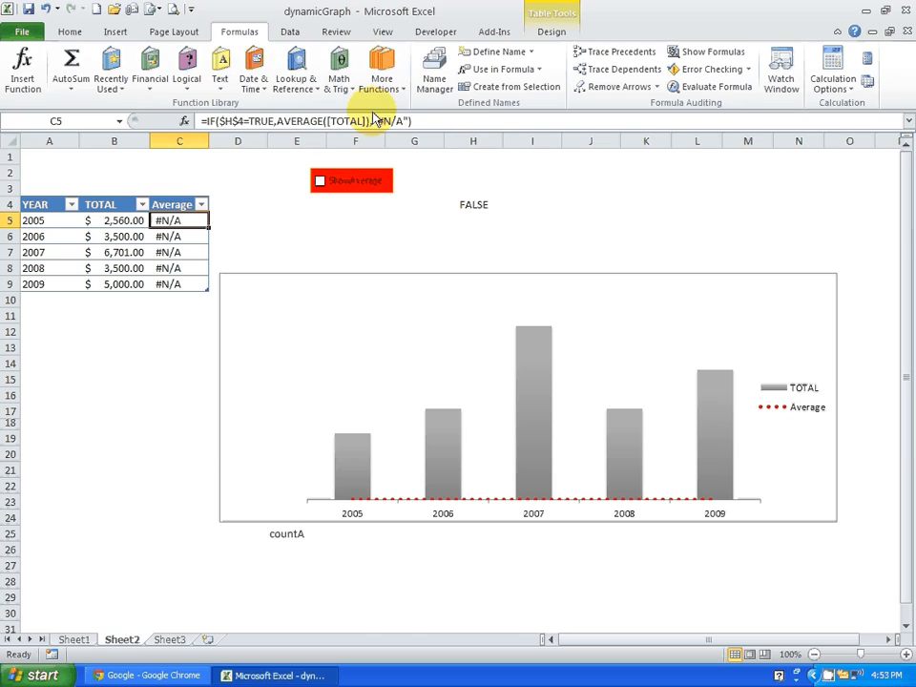
Review the "#N/A" argument in C5's formula, the chart's Average series, and the formulas in the Average column
{"action": "left_click_drag", "start_coordinate": [375, 120], "coordinate": [409, 120]}
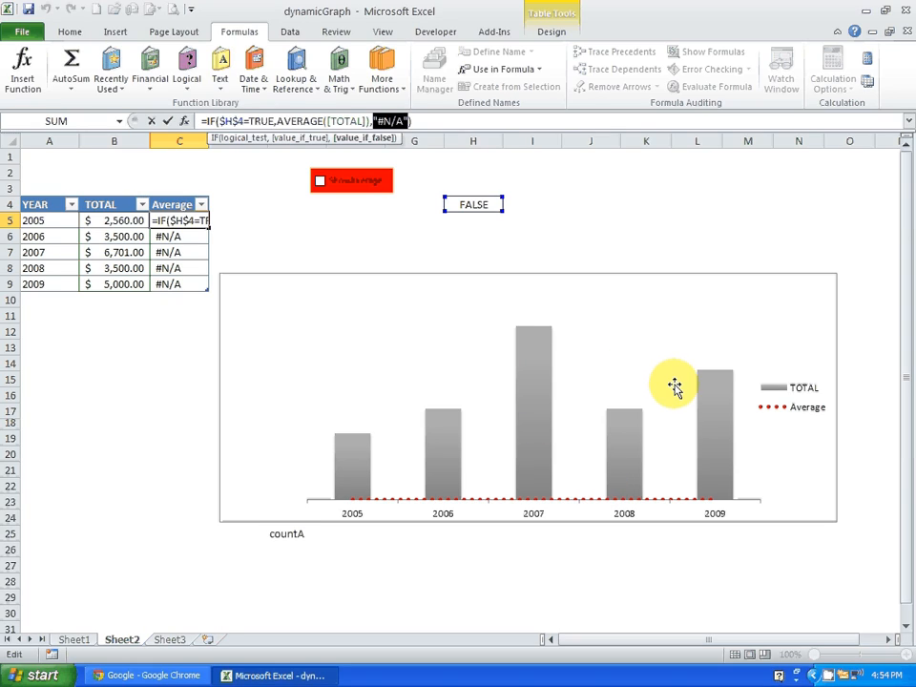
{"action": "left_click", "coordinate": [564, 451]}
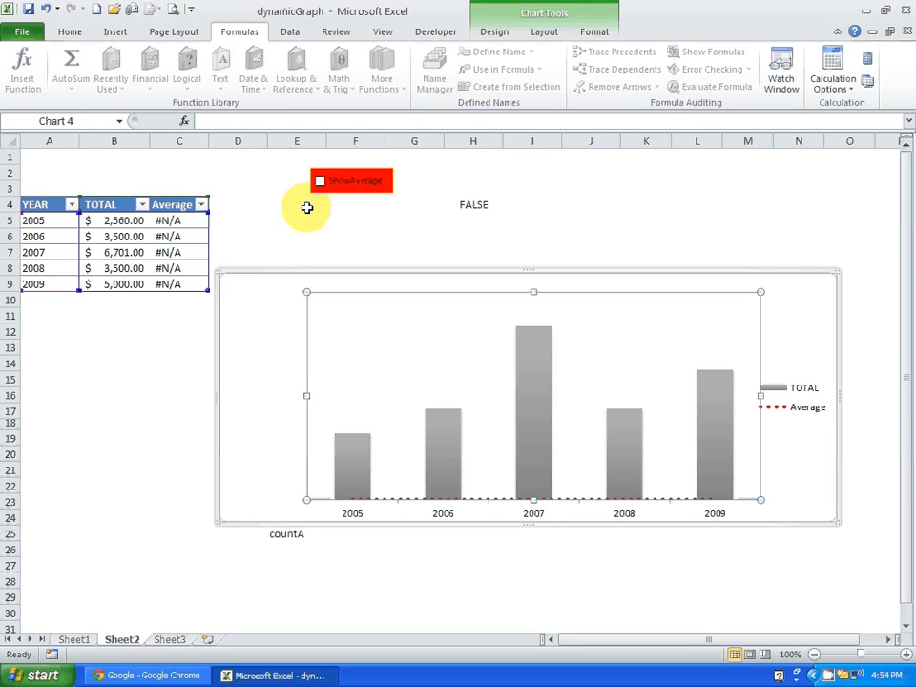
{"action": "left_click", "coordinate": [782, 429]}
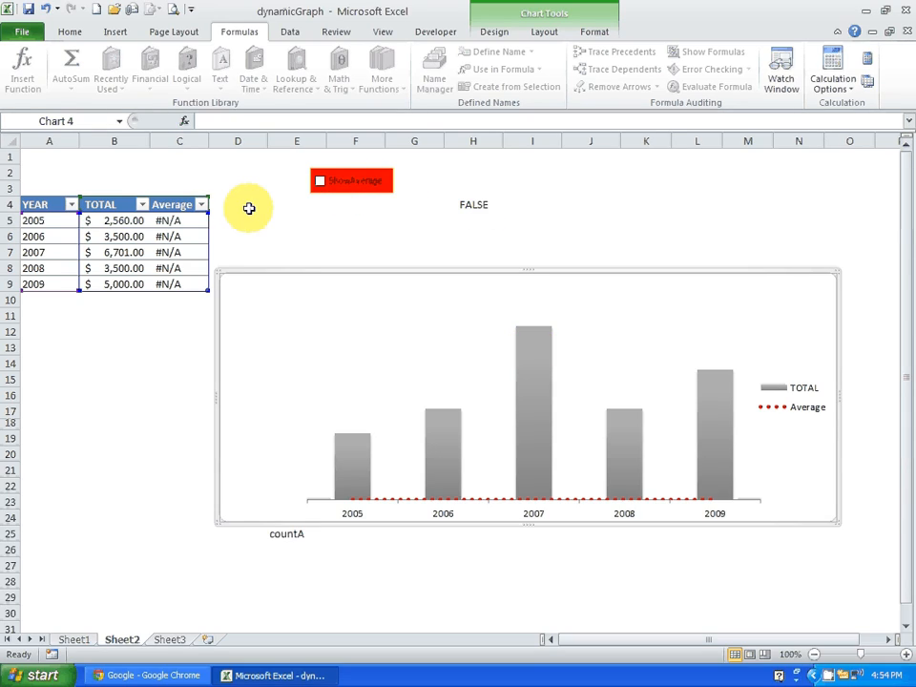
{"action": "left_click", "coordinate": [477, 205]}
{"action": "left_click", "coordinate": [158, 363]}
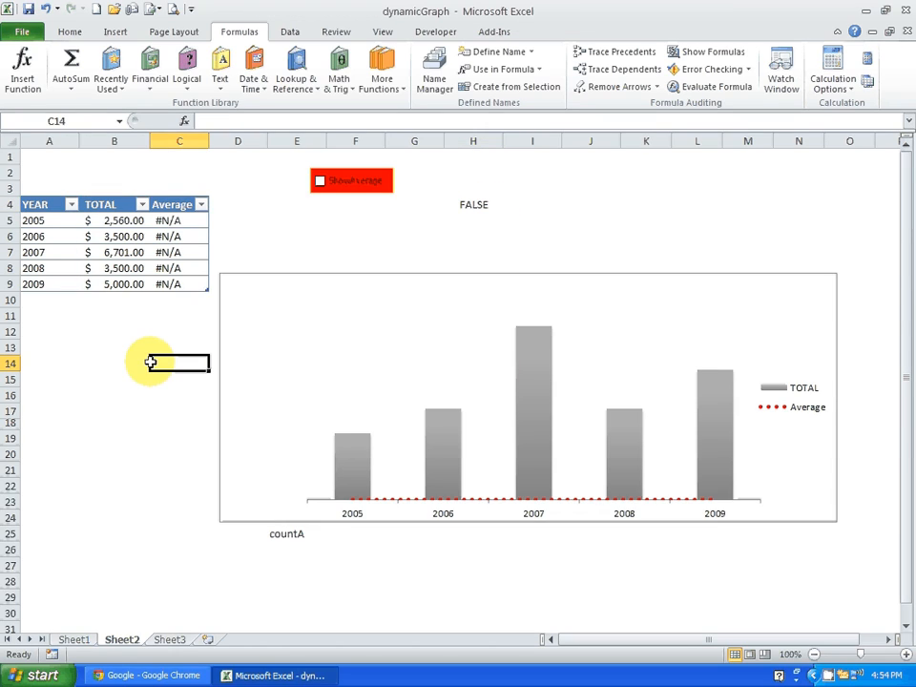
{"action": "left_click", "coordinate": [164, 217]}
{"action": "left_click", "coordinate": [181, 268]}
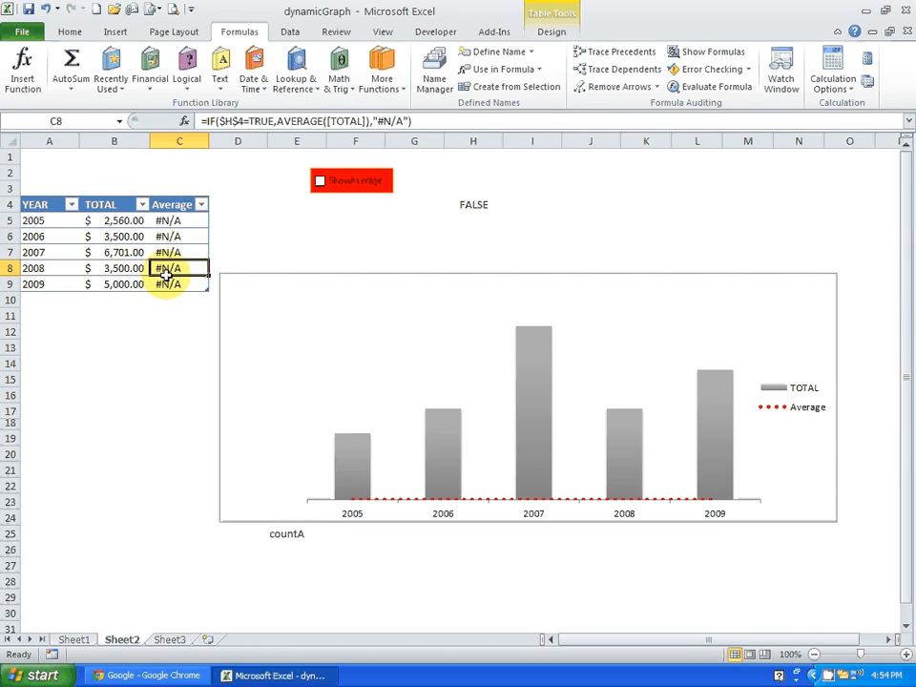
Move the chart up by about five rows to cover the linked cell H4
{"action": "left_click", "coordinate": [796, 297]}
{"action": "mouse_move", "coordinate": [797, 297]}
{"action": "left_mouse_down"}
{"action": "mouse_move", "coordinate": [784, 233]}
{"action": "mouse_move", "coordinate": [794, 216]}
{"action": "left_mouse_up"}
{"action": "left_click", "coordinate": [191, 411]}
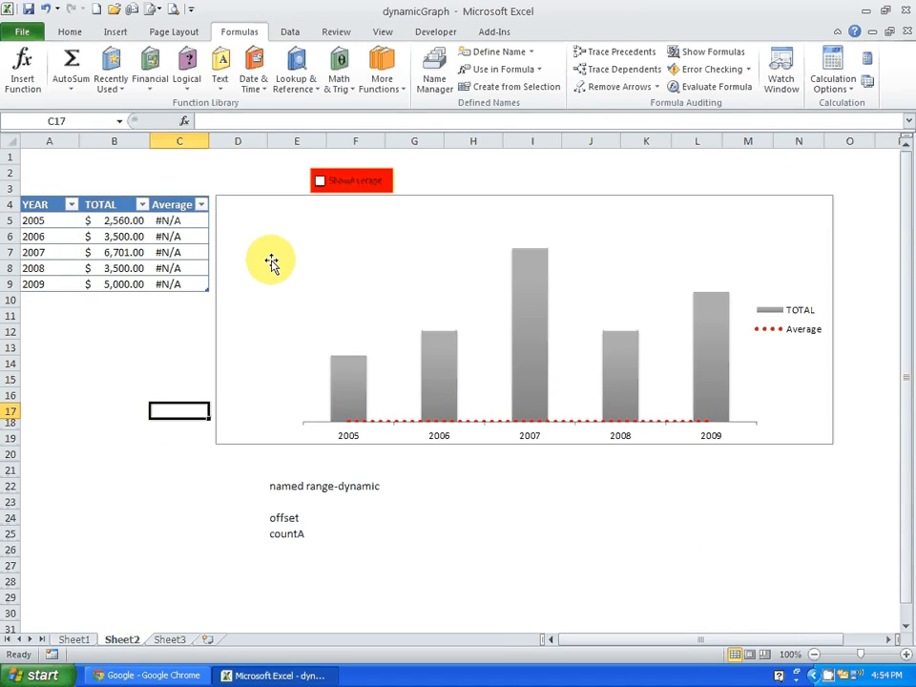
Test the average line by toggling the ShowAverage check box, and leave it ticked
{"action": "left_click", "coordinate": [320, 184]}
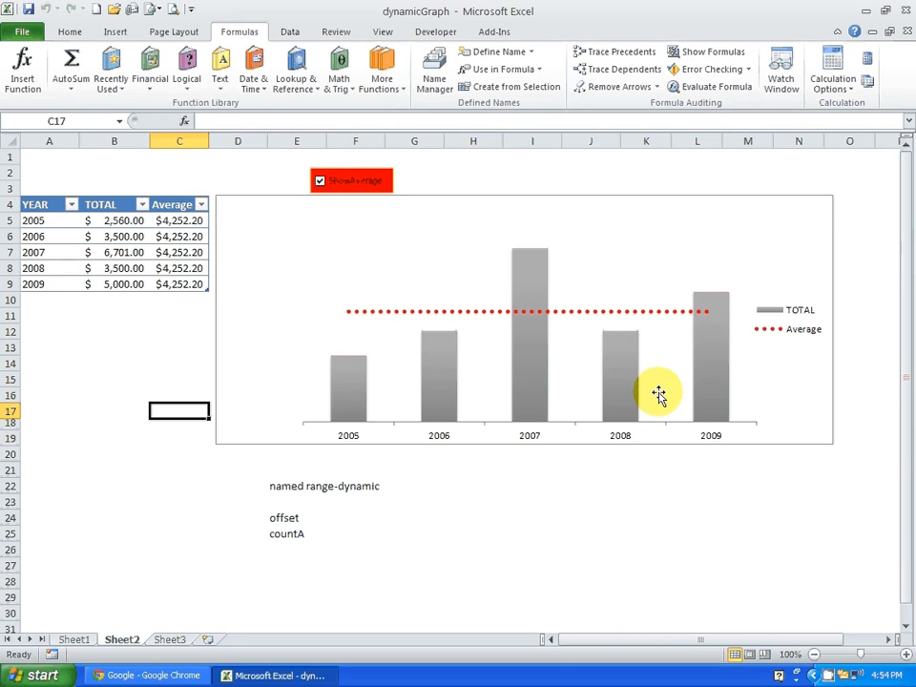
{"action": "left_click", "coordinate": [321, 183]}
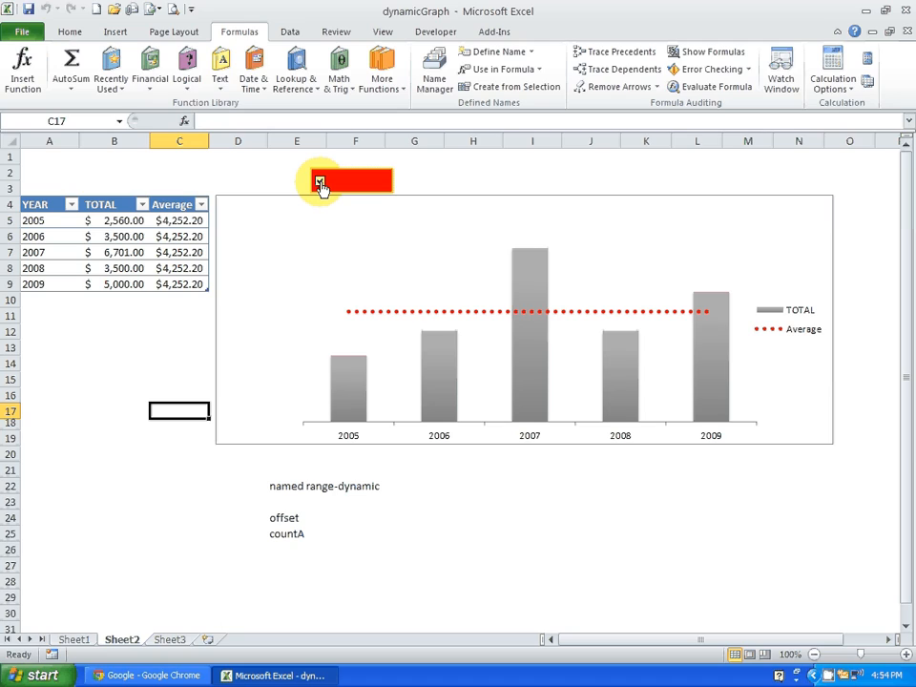
{"action": "left_click", "coordinate": [320, 181]}
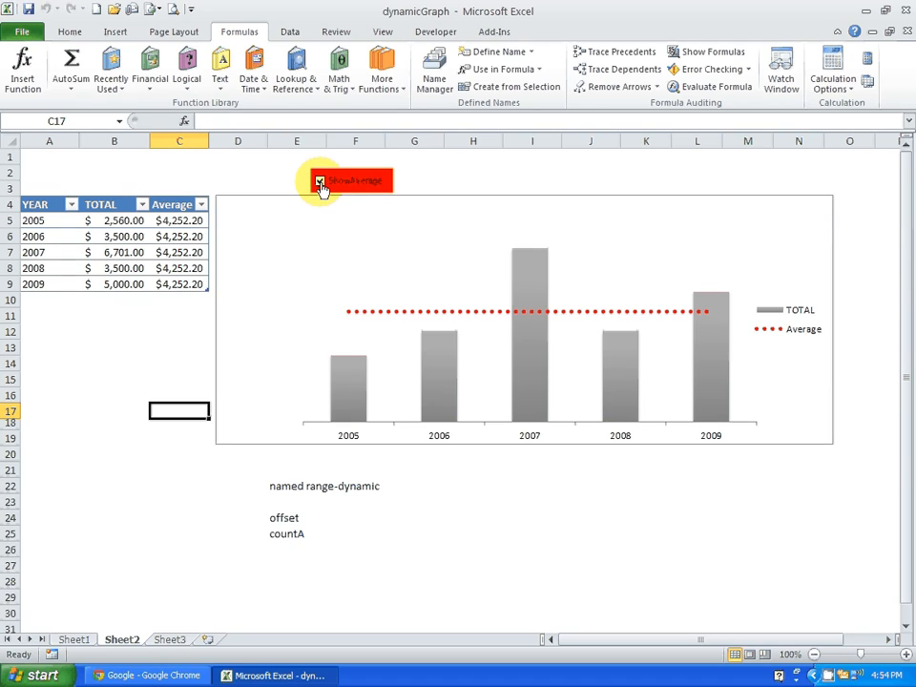
Add a table row below 2009 with the year 2010 and a total of 2,500
{"action": "left_click", "coordinate": [71, 301]}
{"action": "type", "text": "2010"}
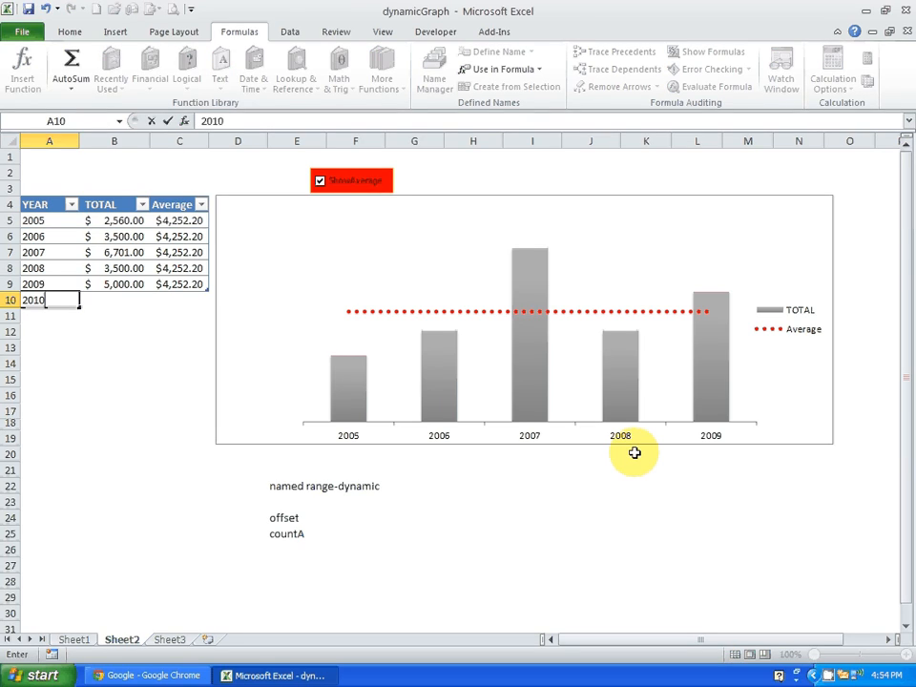
{"action": "key", "text": "Tab"}
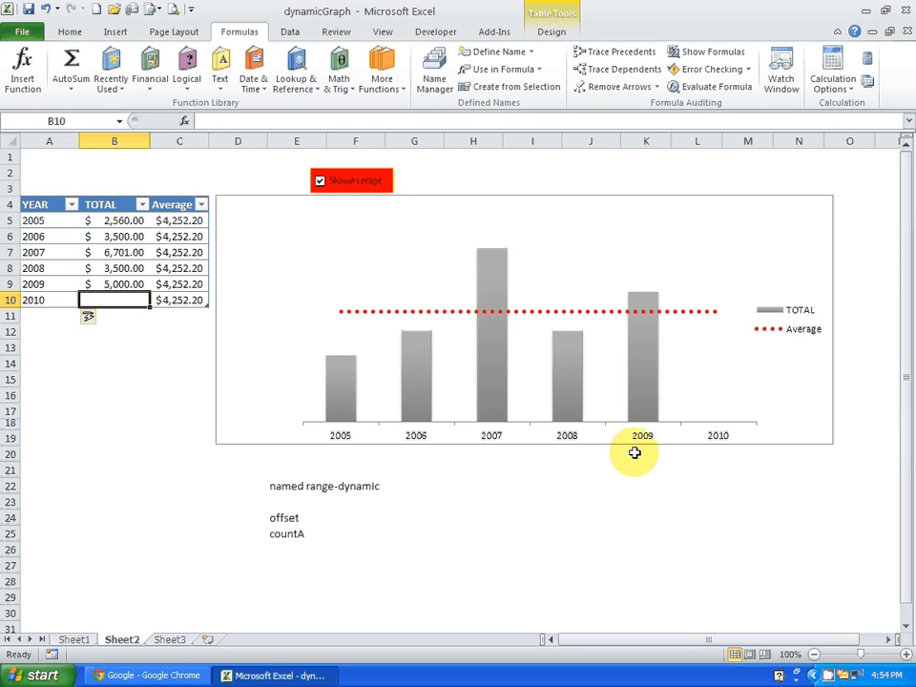
{"action": "type", "text": "2,"}
{"action": "type", "text": "500"}
{"action": "key", "text": "Tab"}
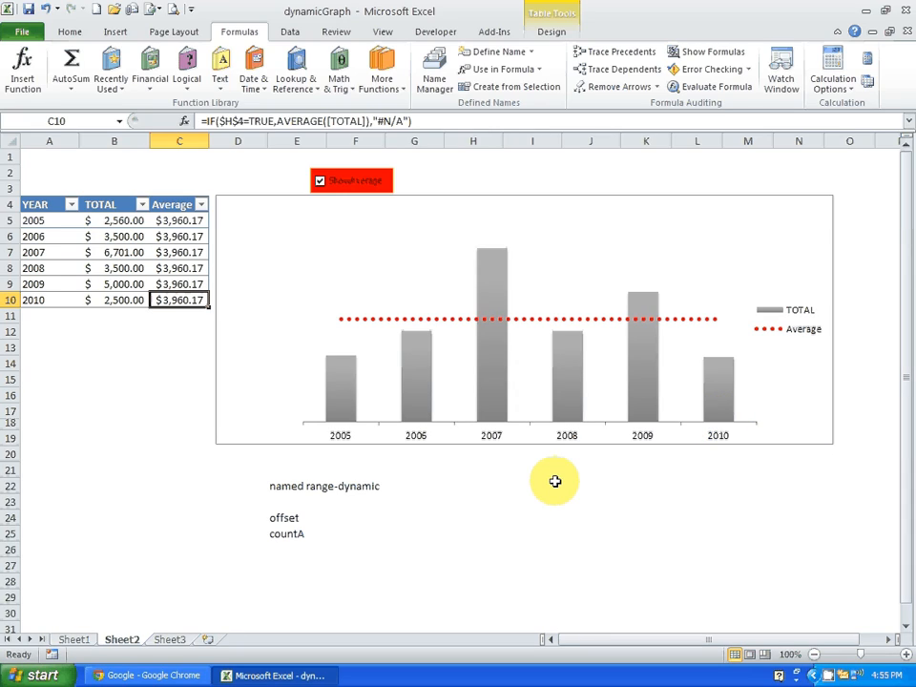
Delete the notes "named range-dynamic", "offset" and "countA" in cells E22 to F25 below the chart
{"action": "left_click_drag", "start_coordinate": [280, 481], "coordinate": [364, 528]}
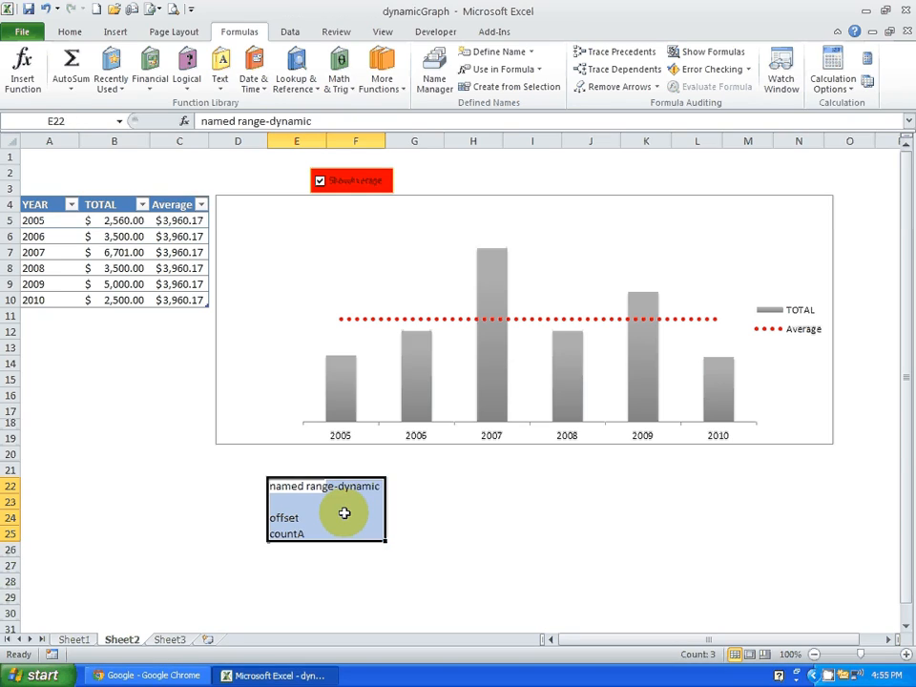
{"action": "key", "text": "Delete"}
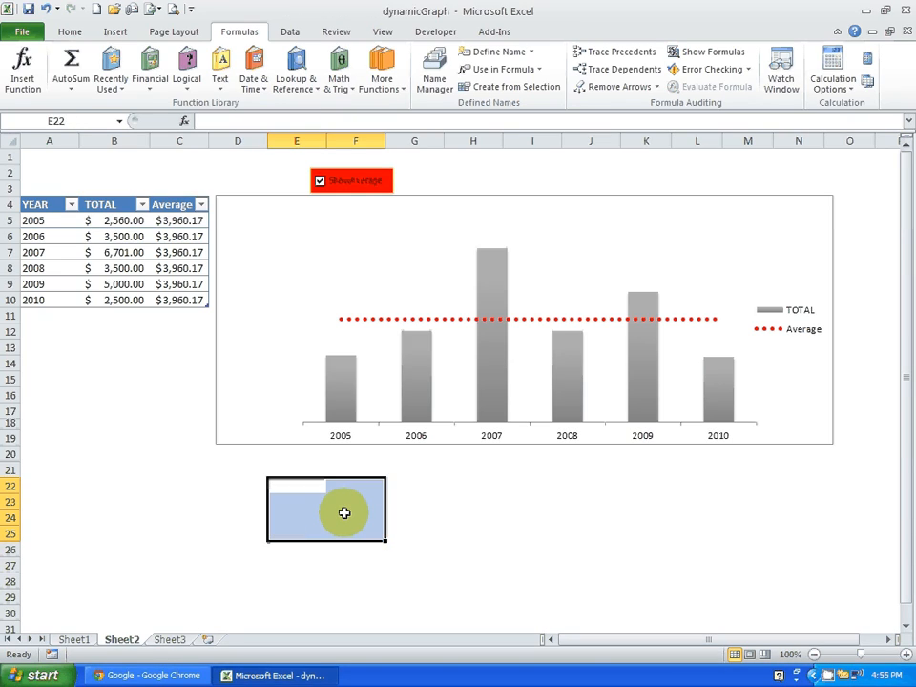